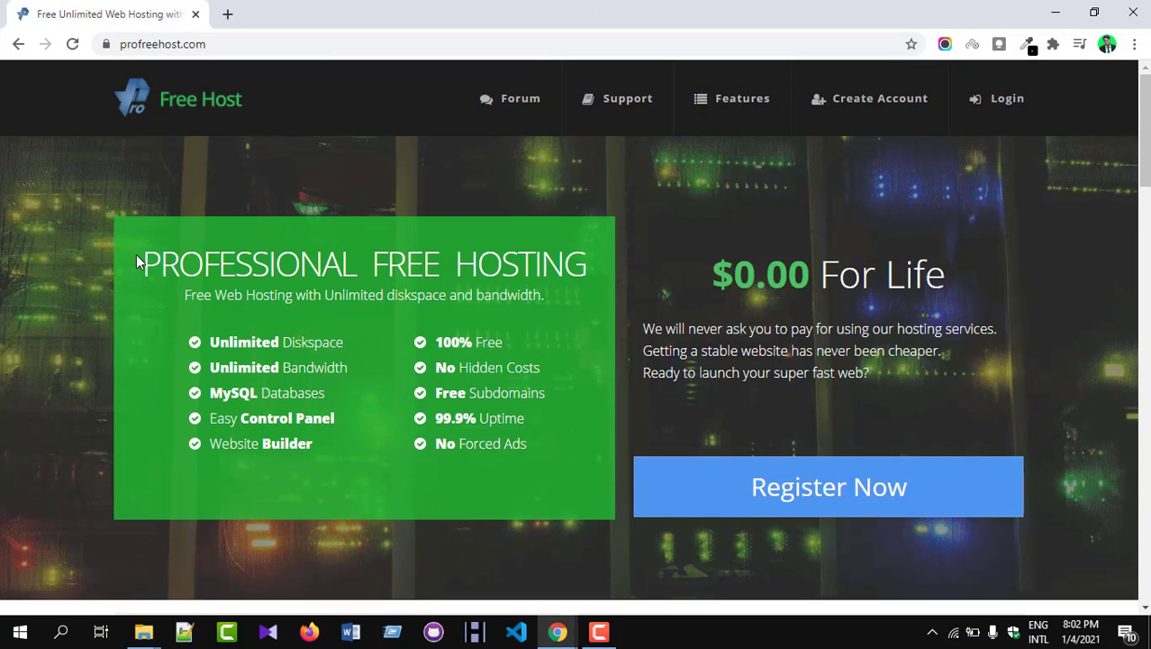
{"action": "left_click_drag", "start_coordinate": [136, 254], "coordinate": [652, 261]}
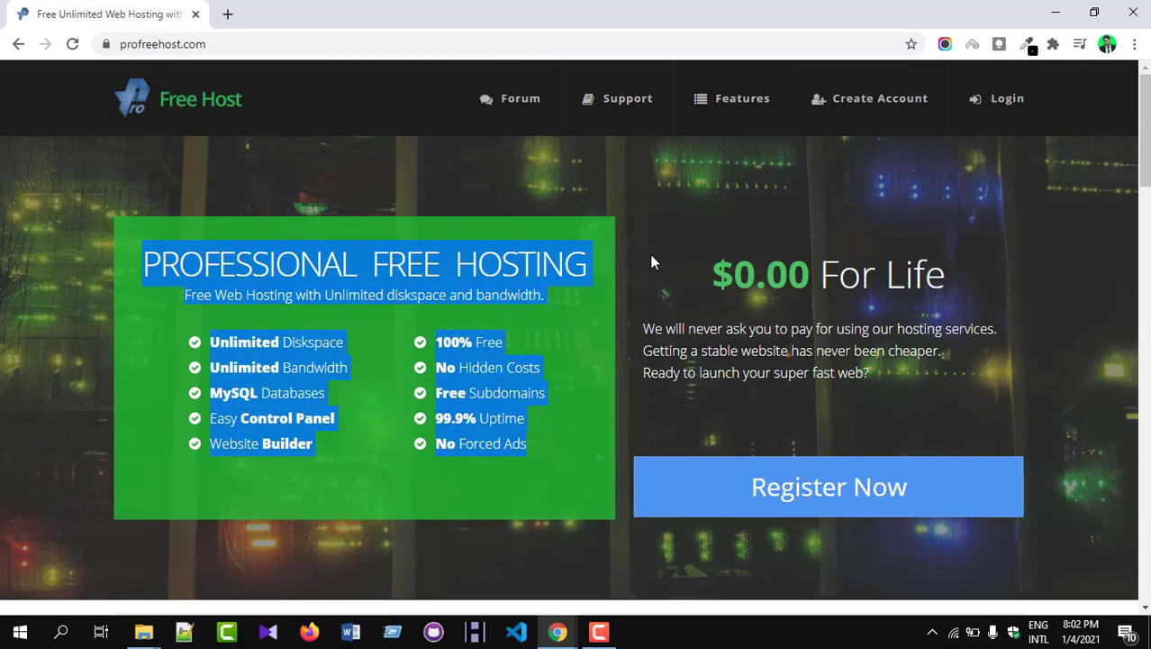
{"action": "left_click", "coordinate": [605, 307]}
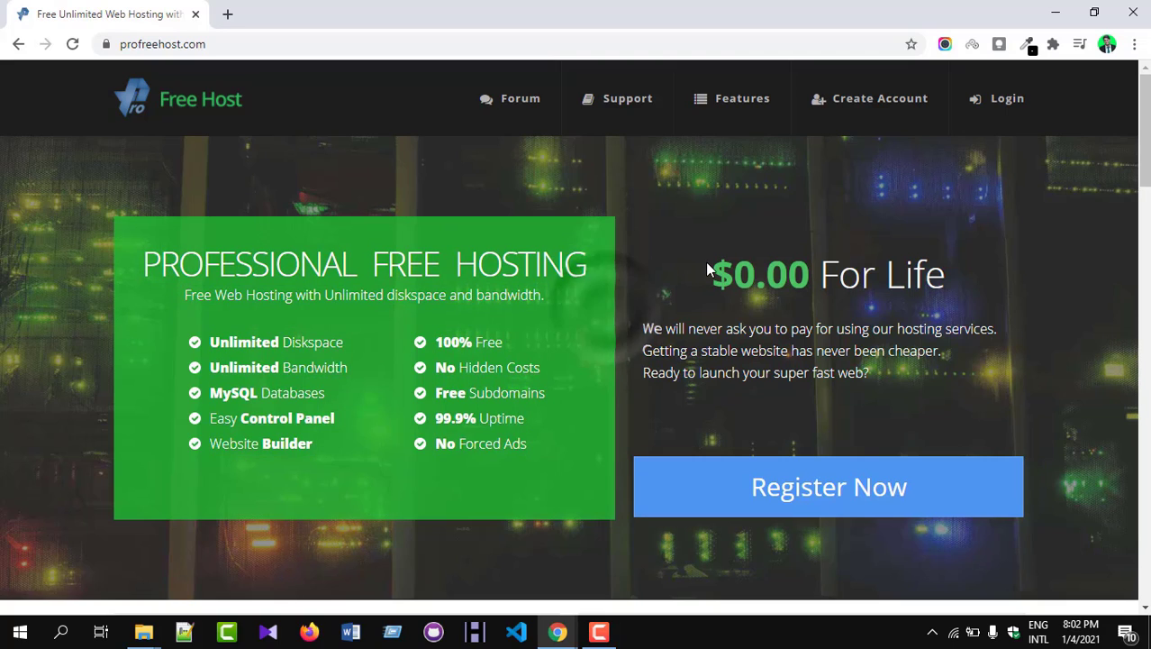
{"action": "left_click_drag", "start_coordinate": [710, 262], "coordinate": [1003, 278]}
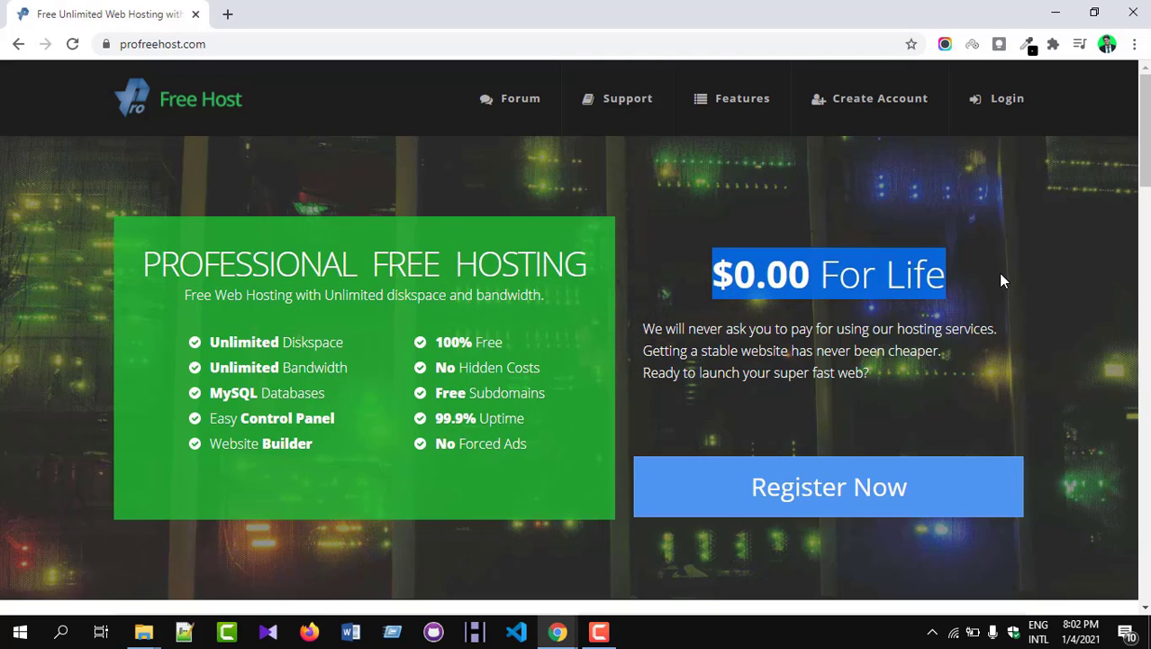
{"action": "left_click", "coordinate": [667, 300]}
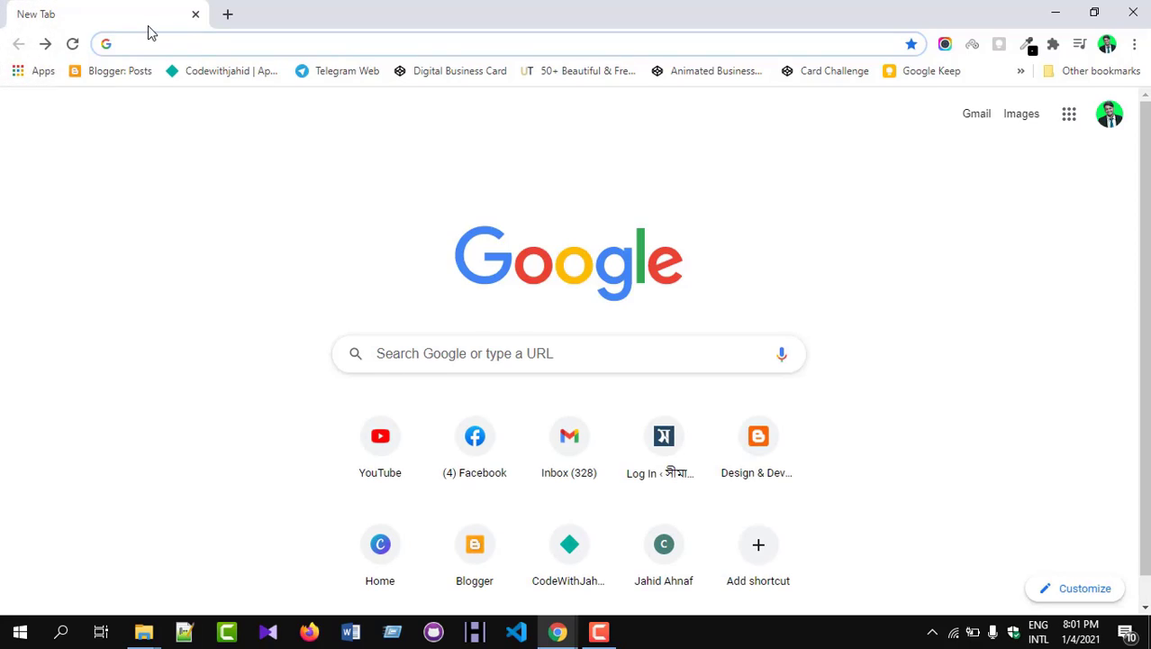
Open the web hosting site profreehost.com in the browser.
{"action": "type", "text": "pr"}
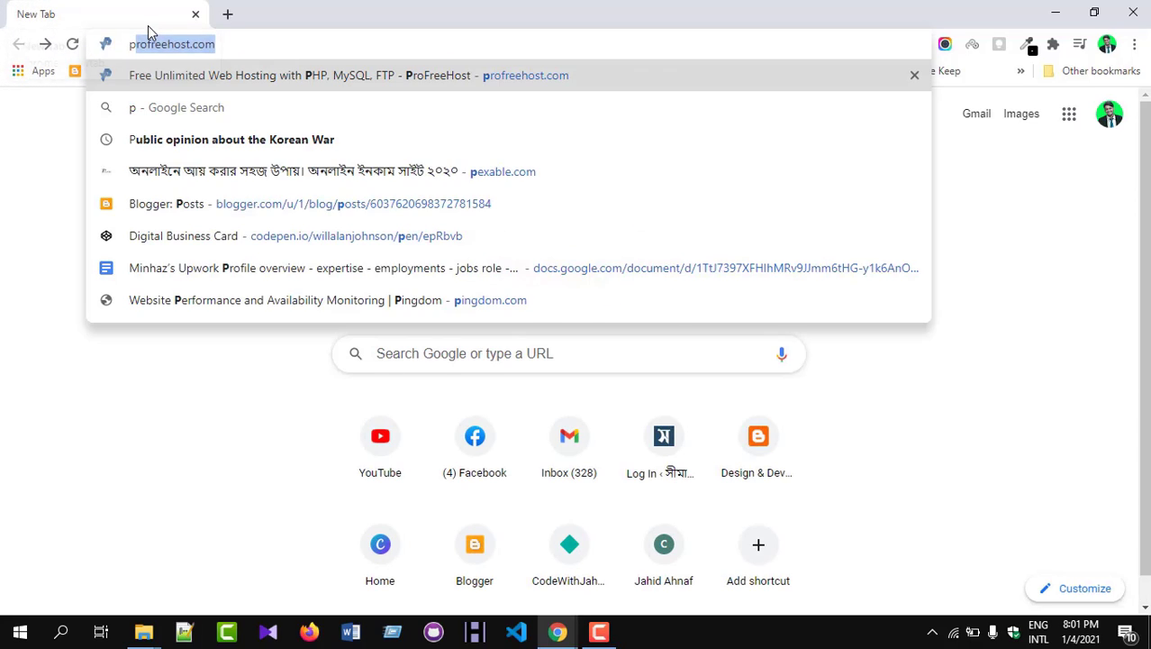
{"action": "type", "text": "o"}
{"action": "key", "text": "Return"}
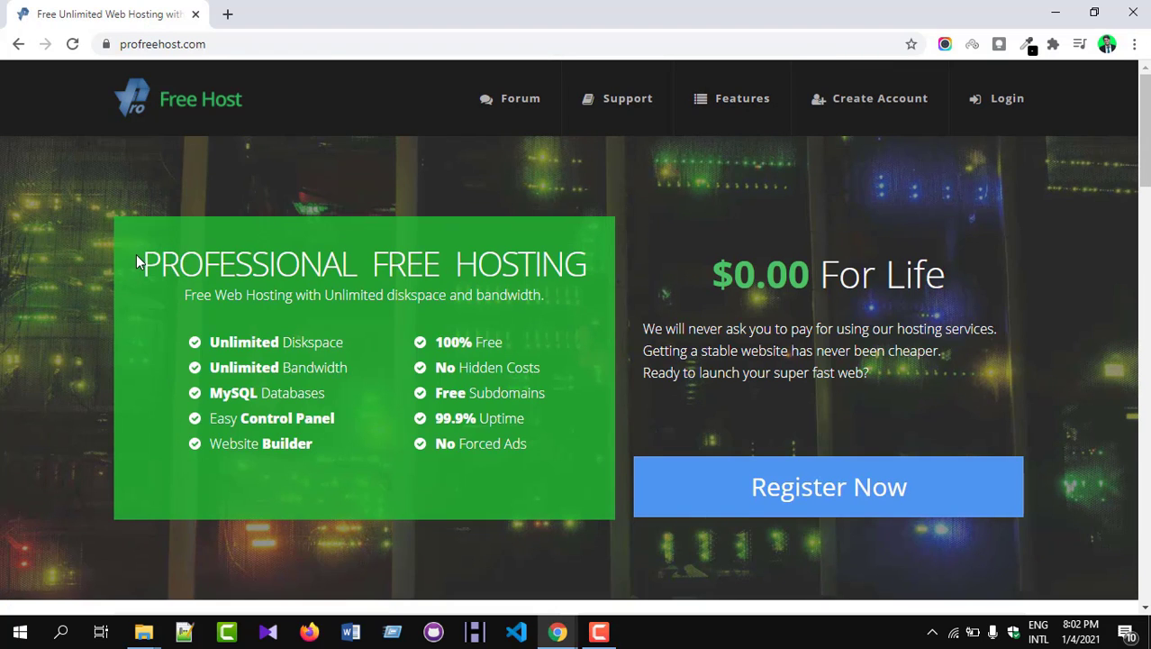
{"action": "left_click_drag", "start_coordinate": [136, 254], "coordinate": [653, 262]}
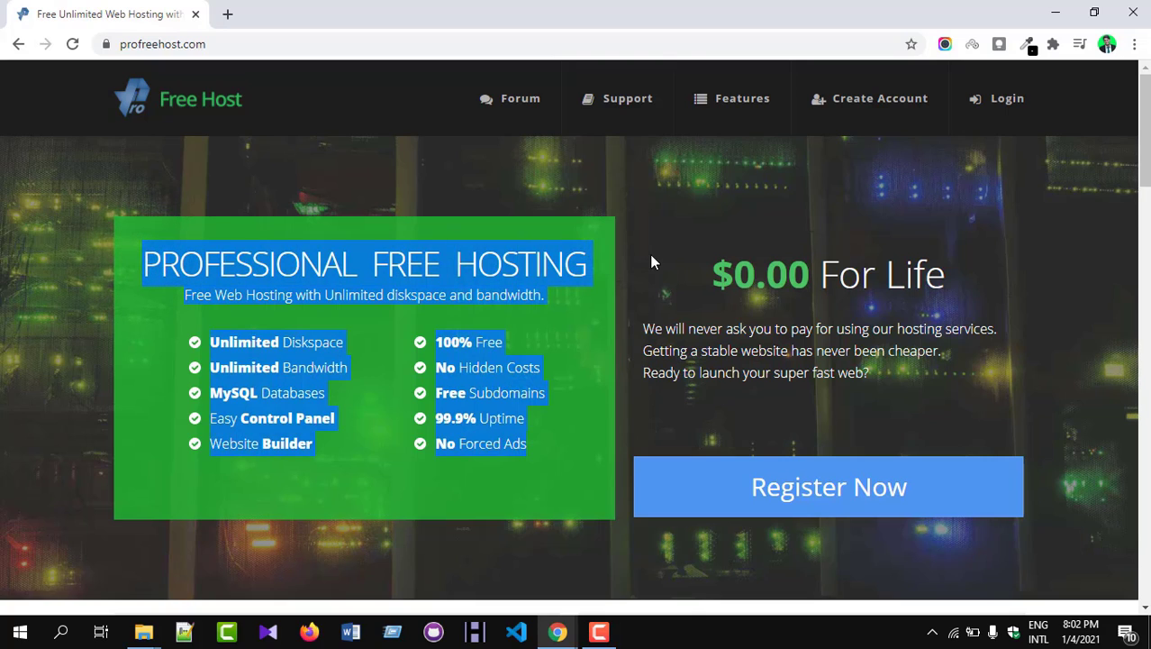
{"action": "left_click", "coordinate": [602, 311]}
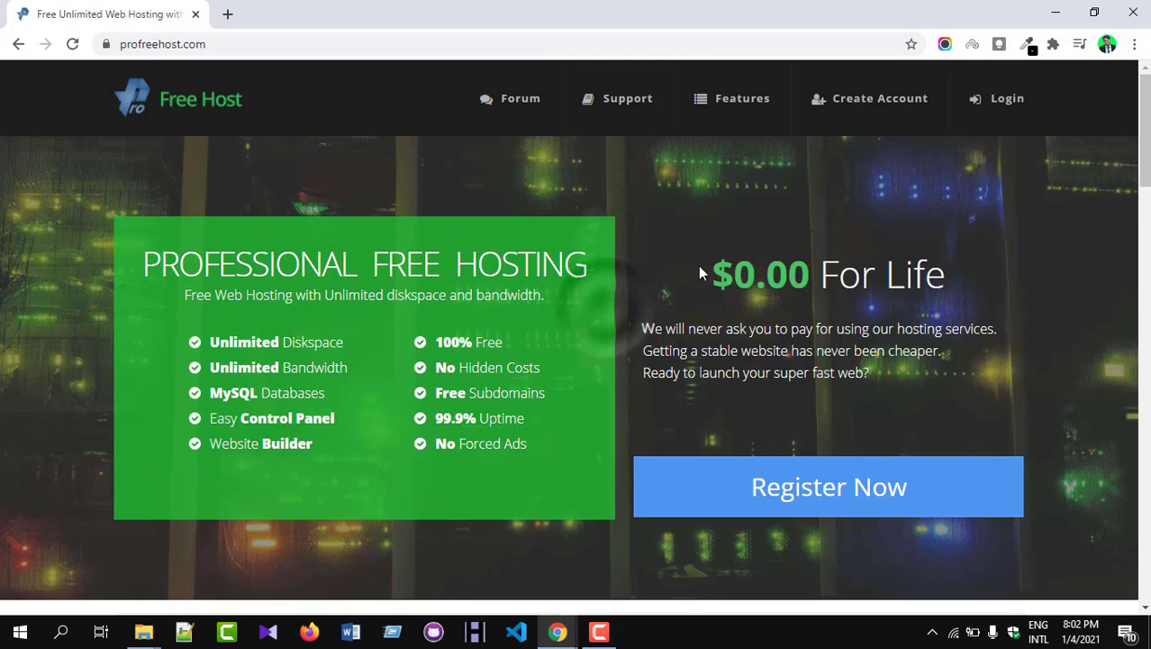
{"action": "left_click_drag", "start_coordinate": [700, 272], "coordinate": [1002, 281]}
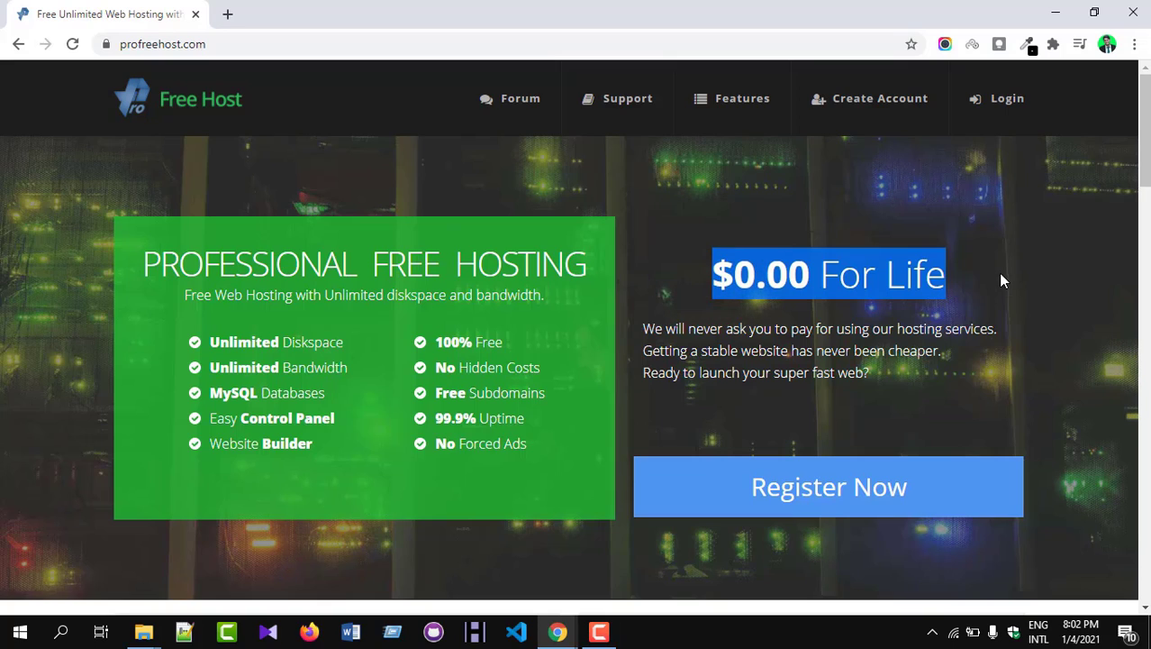
{"action": "left_click", "coordinate": [668, 294]}
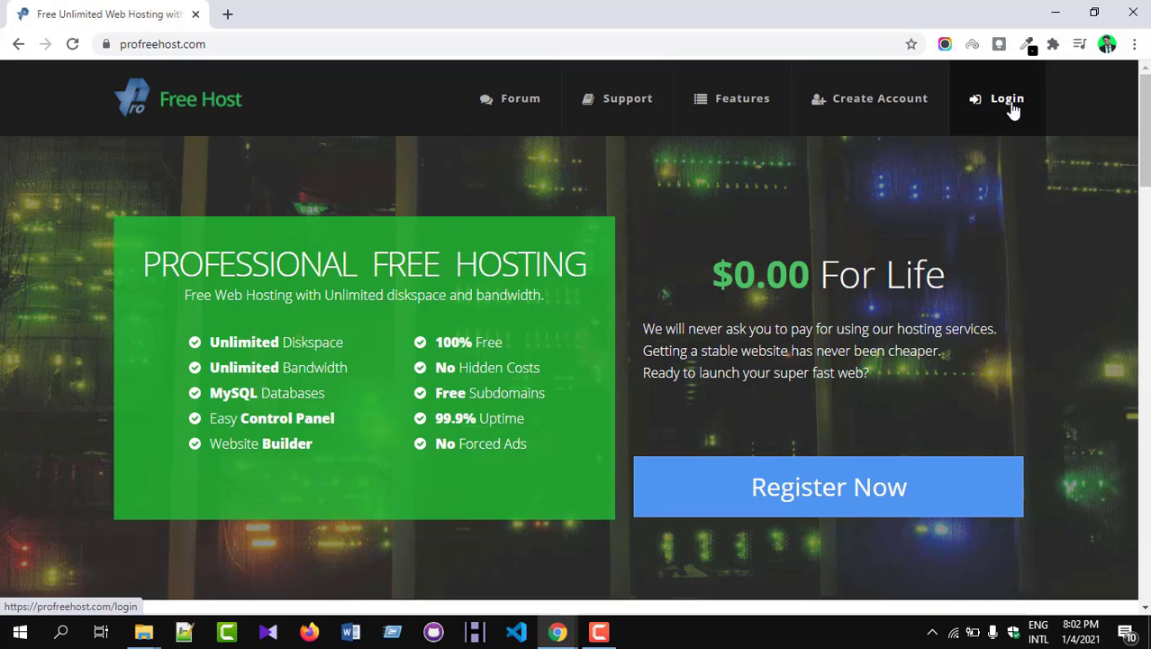
Register a new ProFreeHost account by entering the e-mail address and account password, and submit the registration.
{"action": "left_click", "coordinate": [786, 489]}
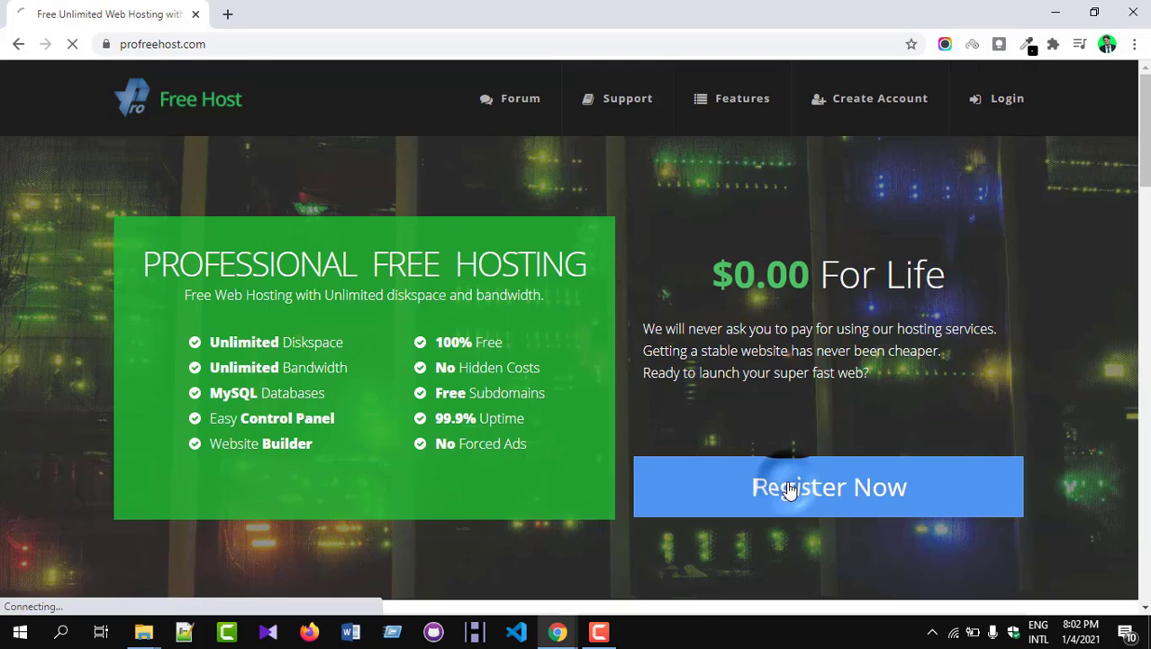
{"action": "type", "text": "@gmail.com"}
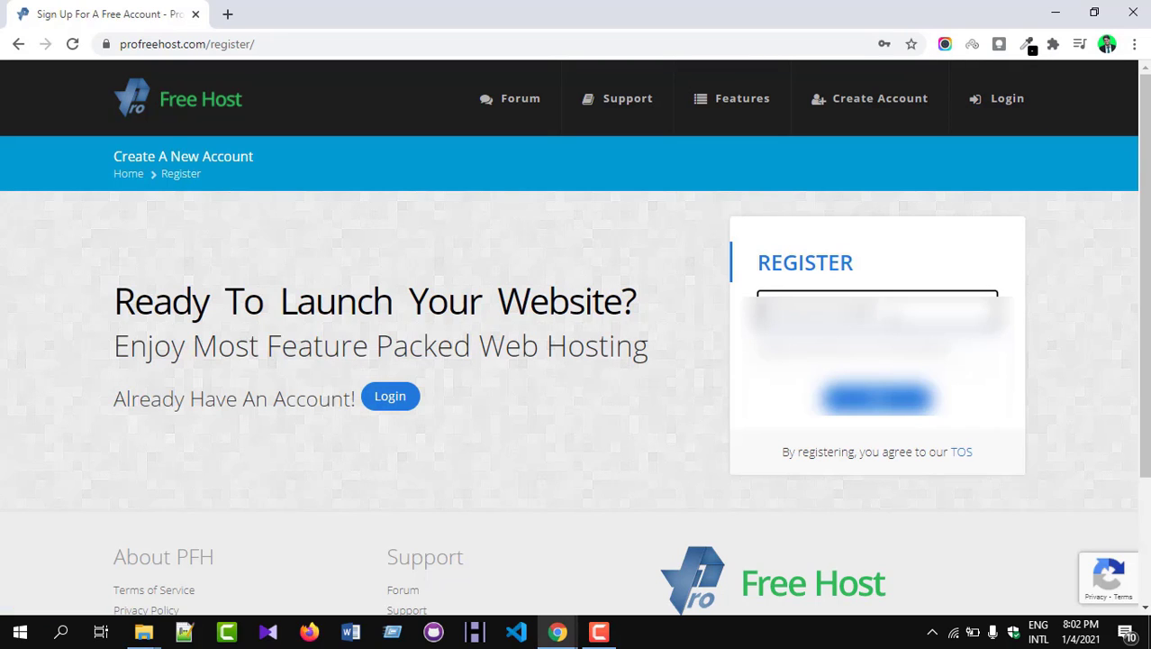
{"action": "key", "text": "Tab"}
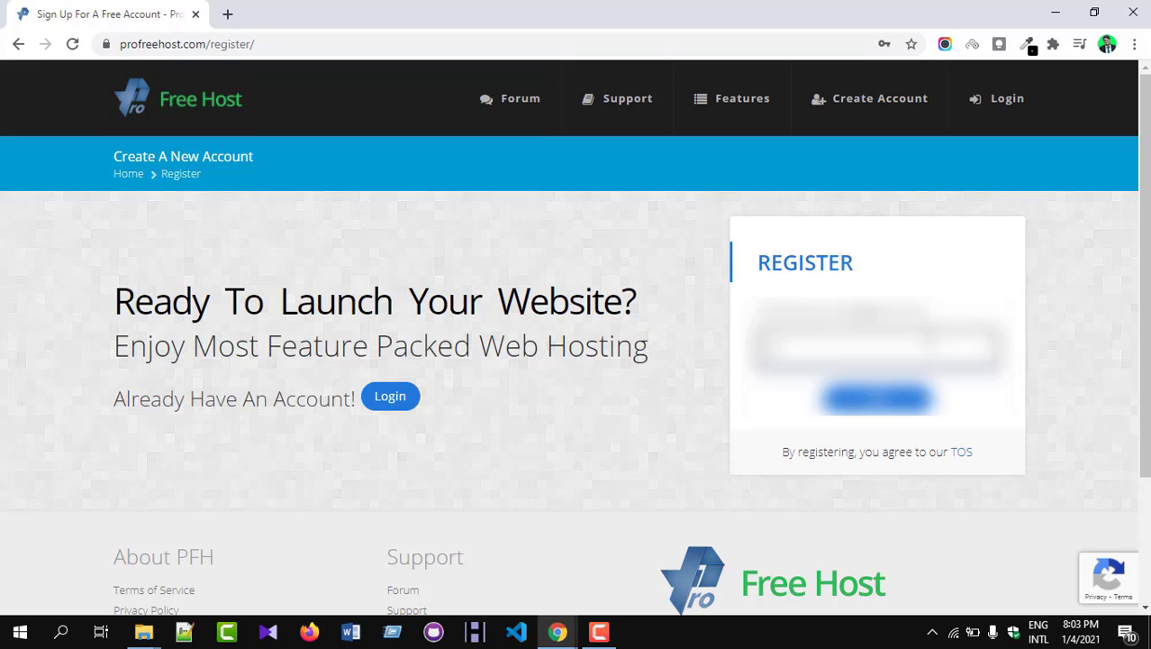
{"action": "type", "text": "*****"}
{"action": "left_click", "coordinate": [897, 402]}
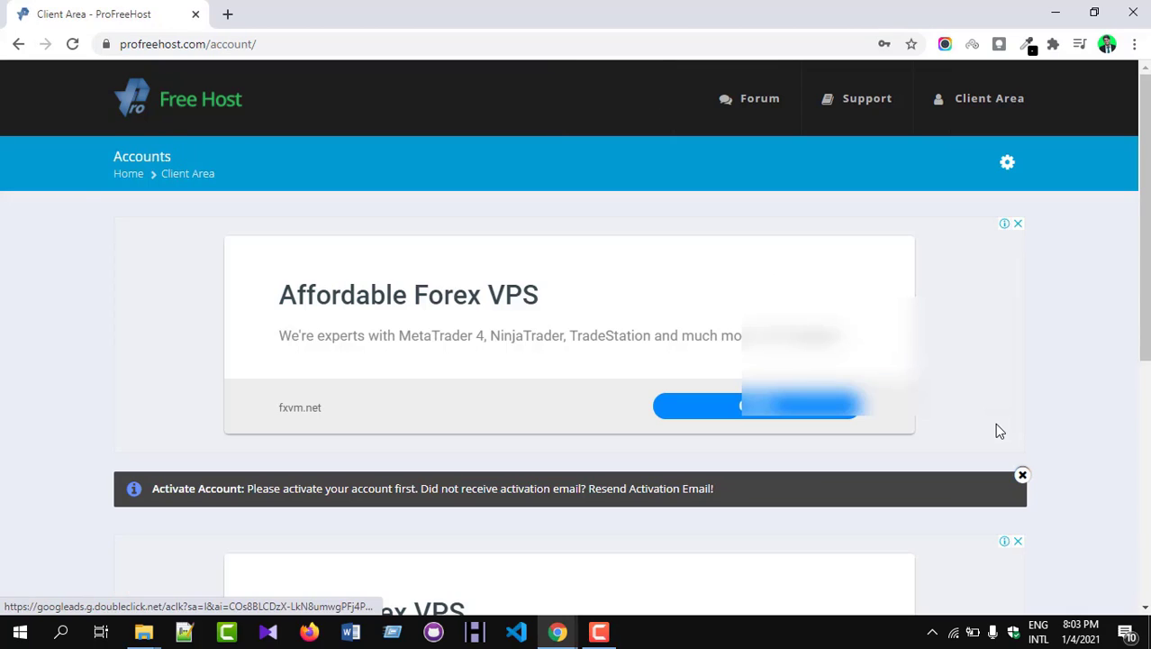
Review the account activation notice in the client area and open a new browser tab.
{"action": "scroll", "coordinate": [996, 425], "scroll_direction": "down", "scroll_amount": 1}
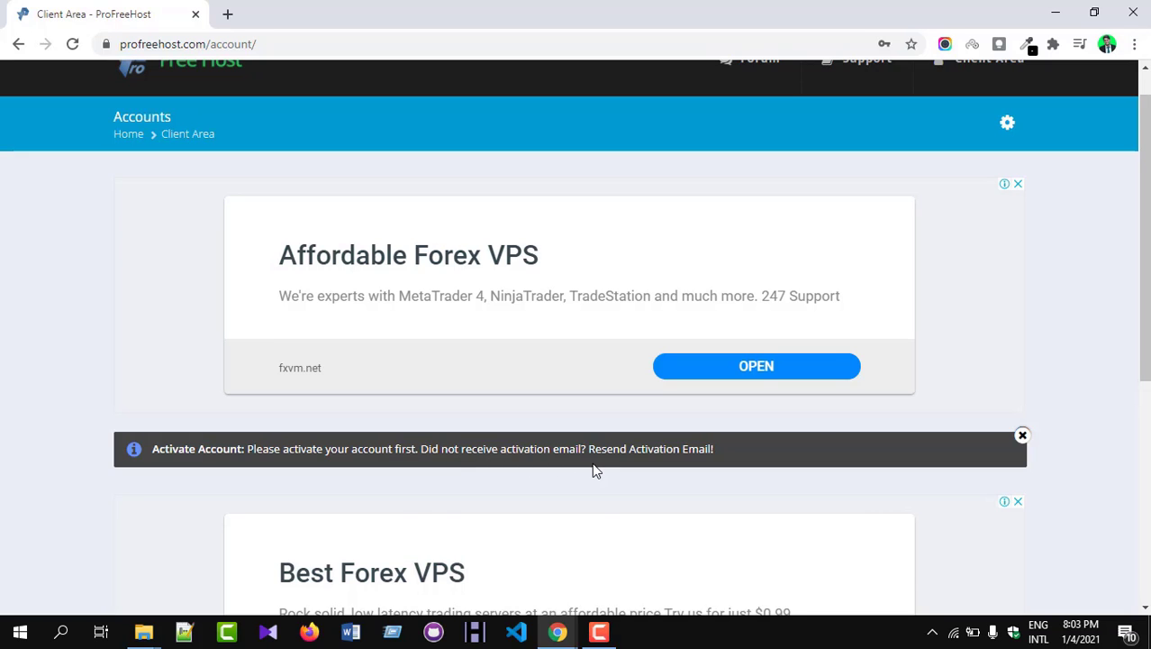
{"action": "scroll", "coordinate": [594, 468], "scroll_direction": "down", "scroll_amount": 3}
{"action": "scroll", "coordinate": [549, 391], "scroll_direction": "down", "scroll_amount": 3}
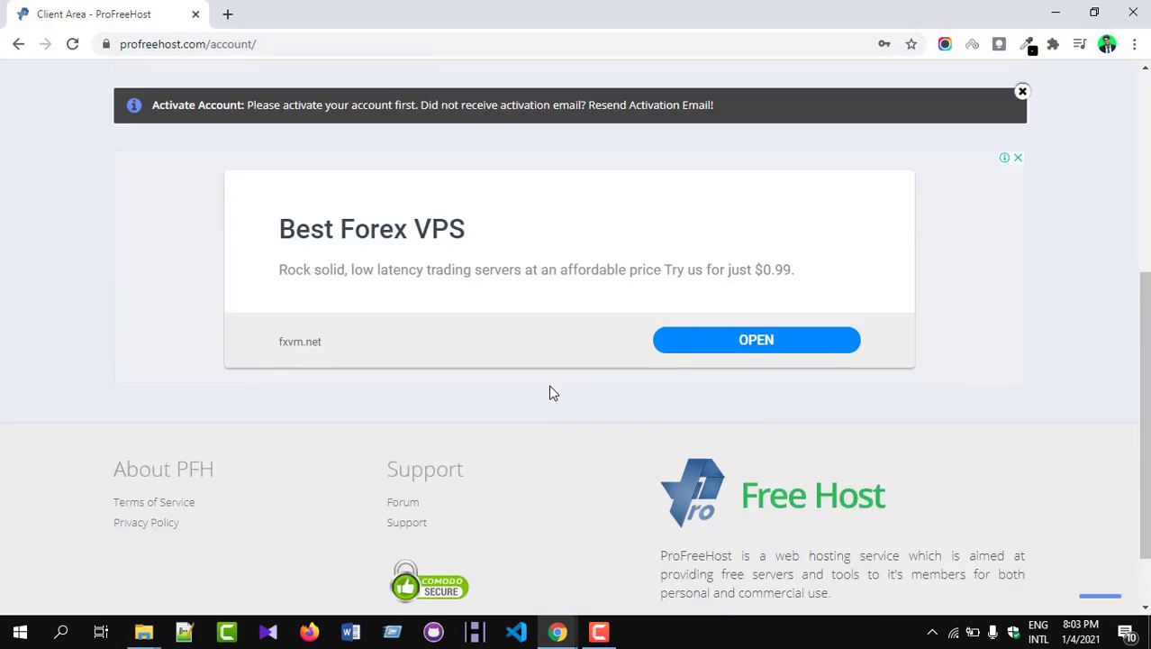
{"action": "scroll", "coordinate": [159, 355], "scroll_direction": "up", "scroll_amount": 5}
{"action": "left_click", "coordinate": [227, 13]}
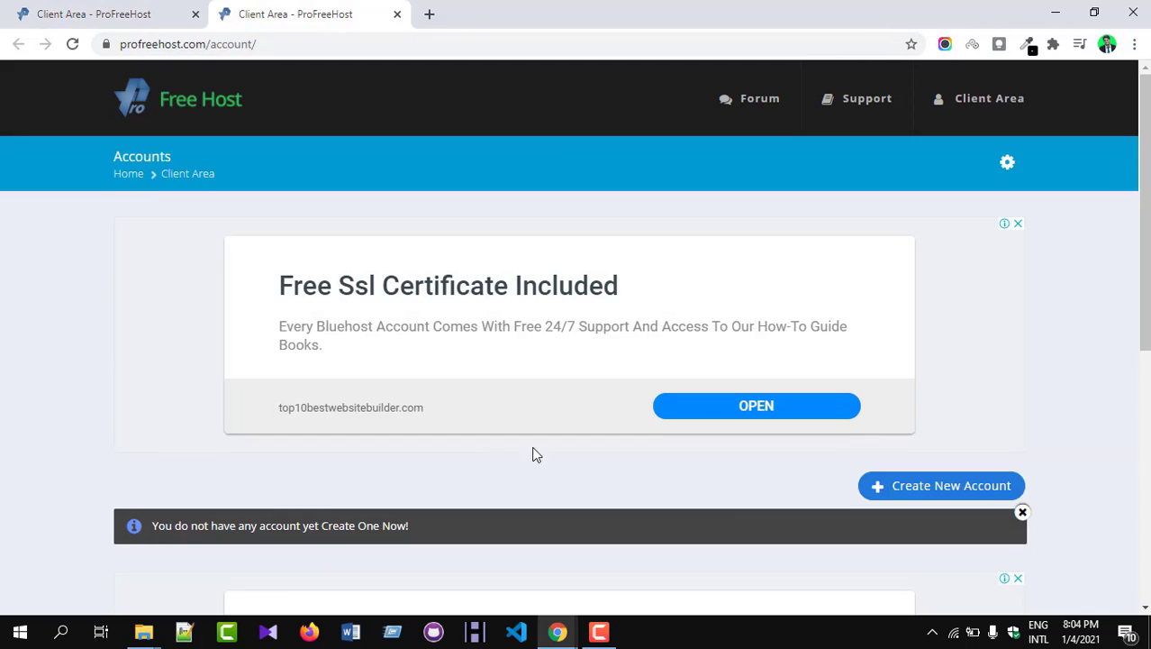
Start a new hosting account in the client area and begin entering the name of the new website.
{"action": "scroll", "coordinate": [630, 497], "scroll_direction": "down", "scroll_amount": 3}
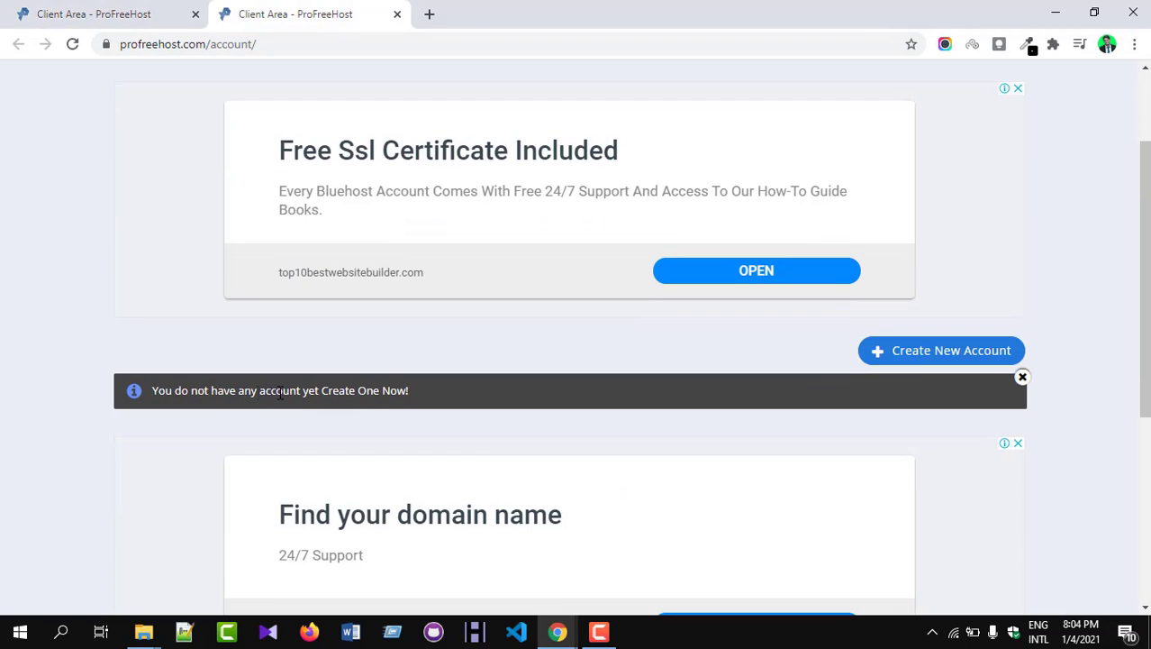
{"action": "left_click", "coordinate": [963, 356]}
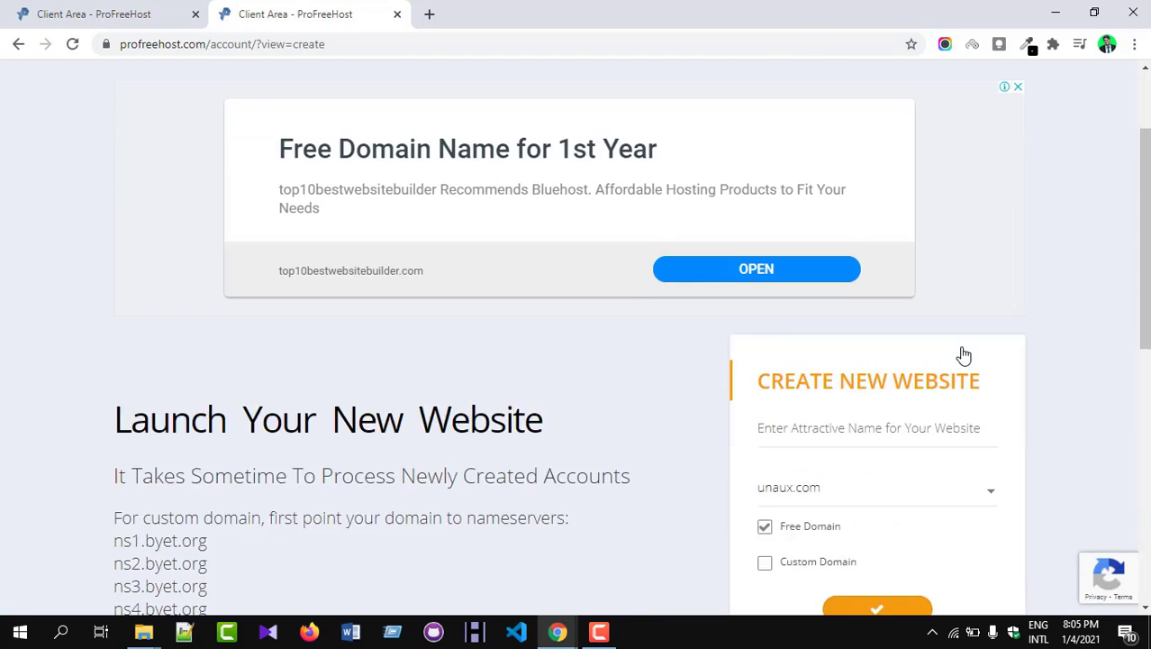
{"action": "scroll", "coordinate": [963, 356], "scroll_direction": "down", "scroll_amount": 2}
{"action": "left_click", "coordinate": [844, 292]}
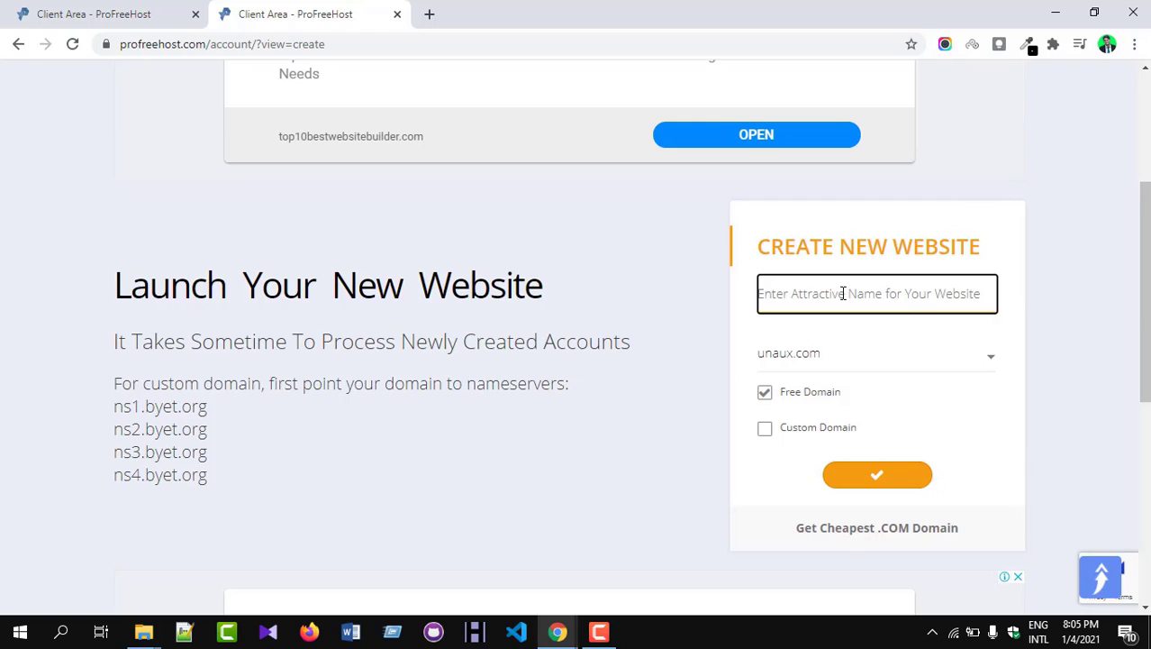
{"action": "type", "text": "myfree"}
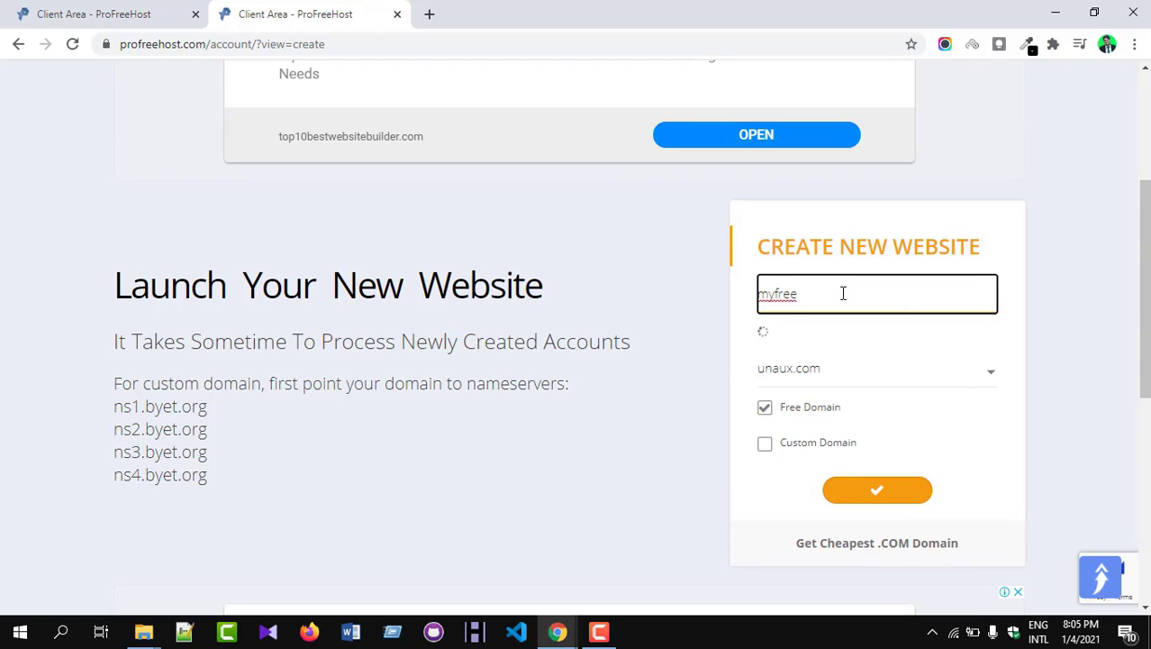
{"action": "key", "text": "BackSpace"}
{"action": "key", "text": "BackSpace"}
{"action": "key", "text": "BackSpace"}
{"action": "key", "text": "BackSpace"}
{"action": "key", "text": "BackSpace"}
{"action": "key", "text": "BackSpace"}
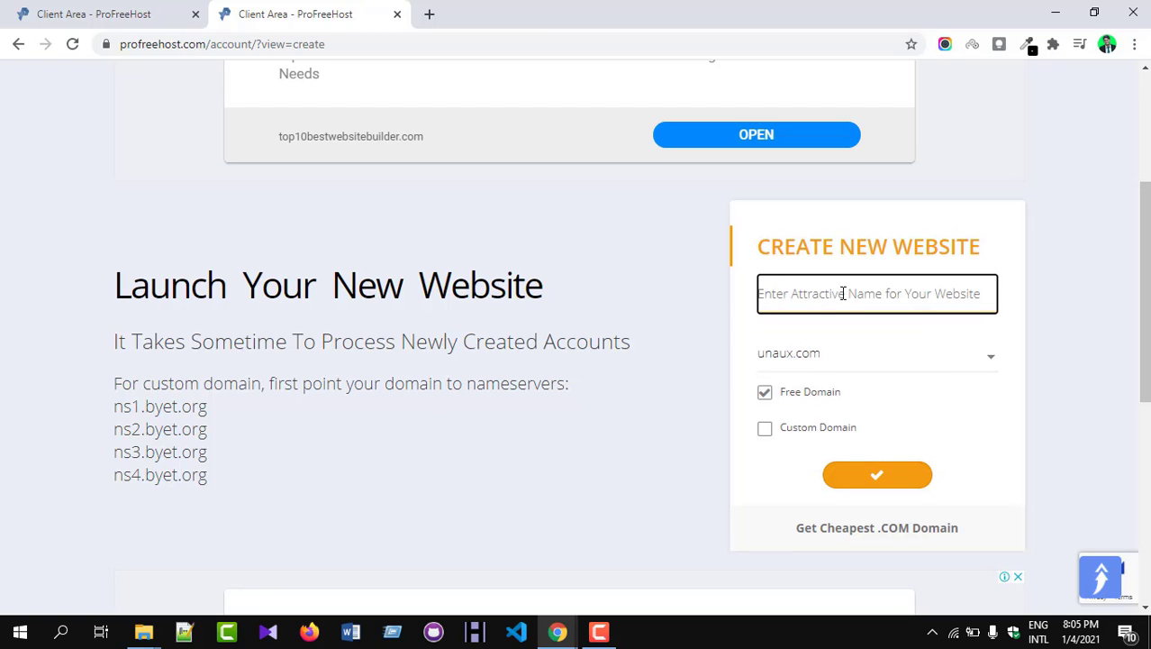
Create the website on the free unaux.com domain, named with the owner's first name followed directly by "sportfolio".
{"action": "type", "text": "ahids"}
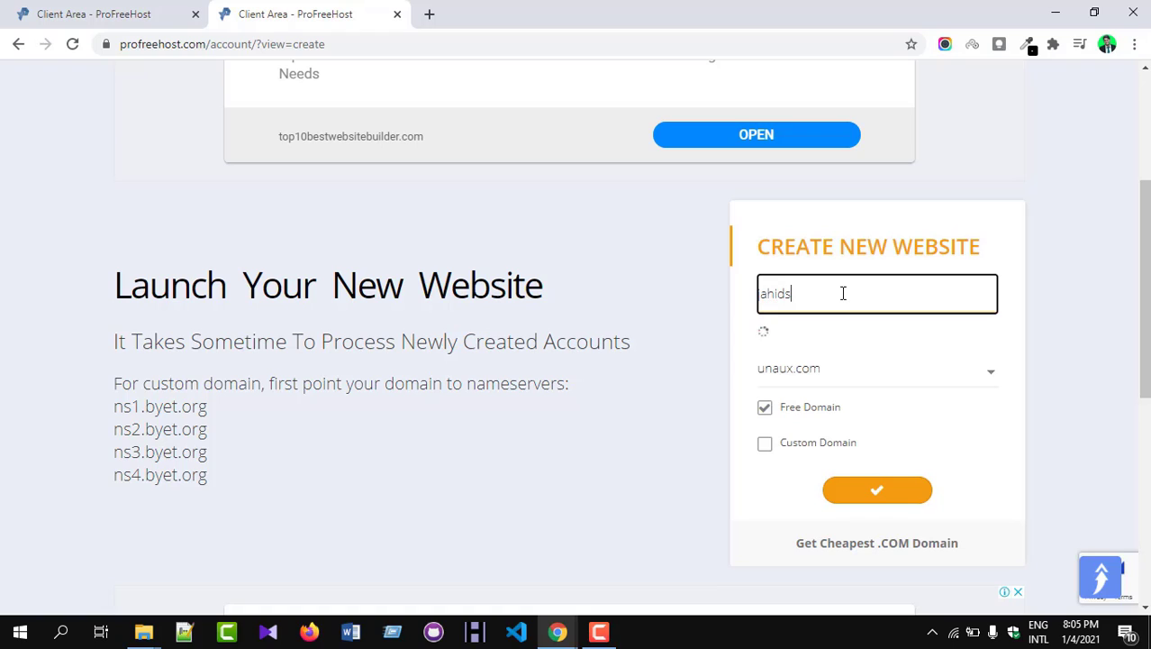
{"action": "type", "text": "portfolio"}
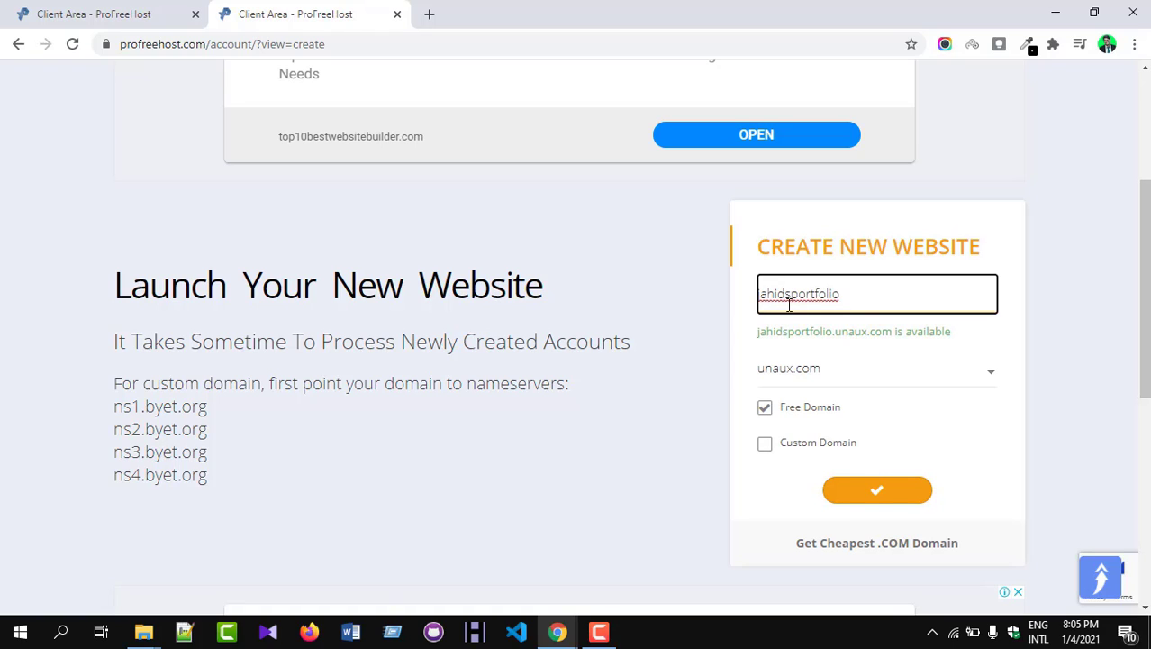
{"action": "left_click", "coordinate": [986, 373]}
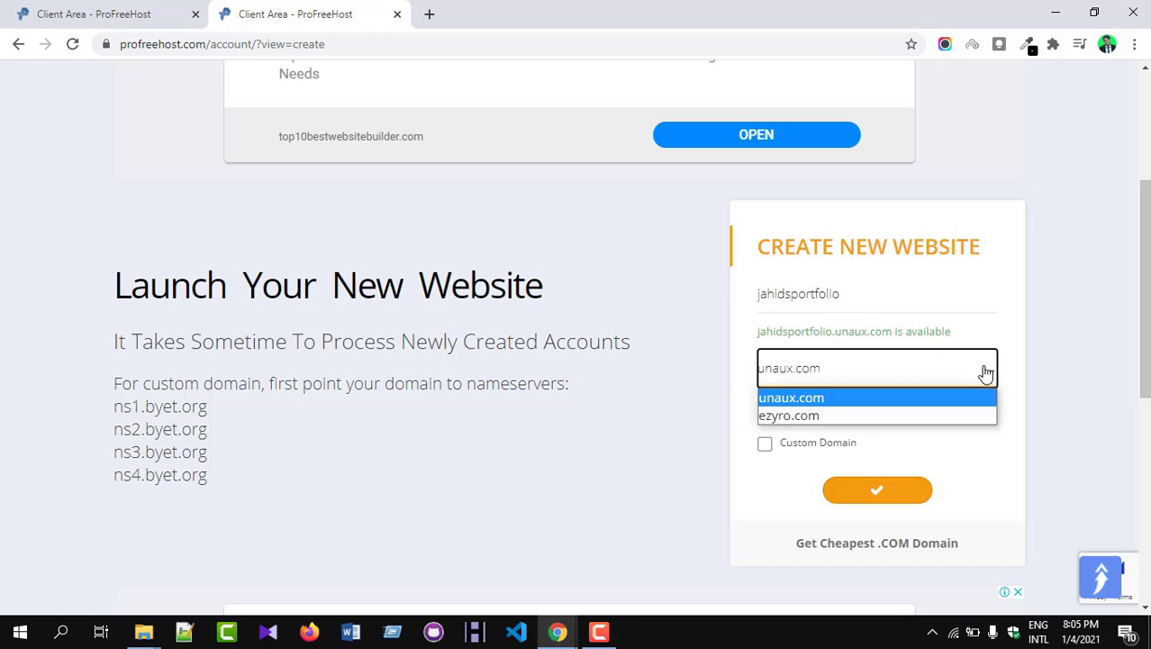
{"action": "left_click", "coordinate": [886, 400]}
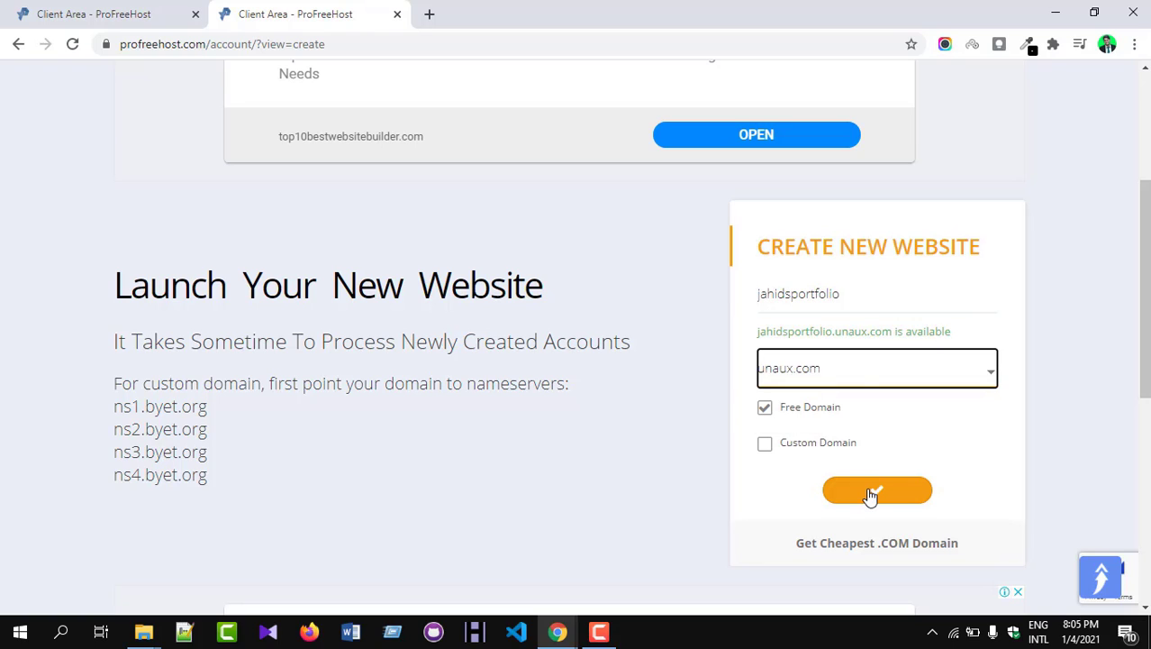
{"action": "left_click", "coordinate": [869, 335]}
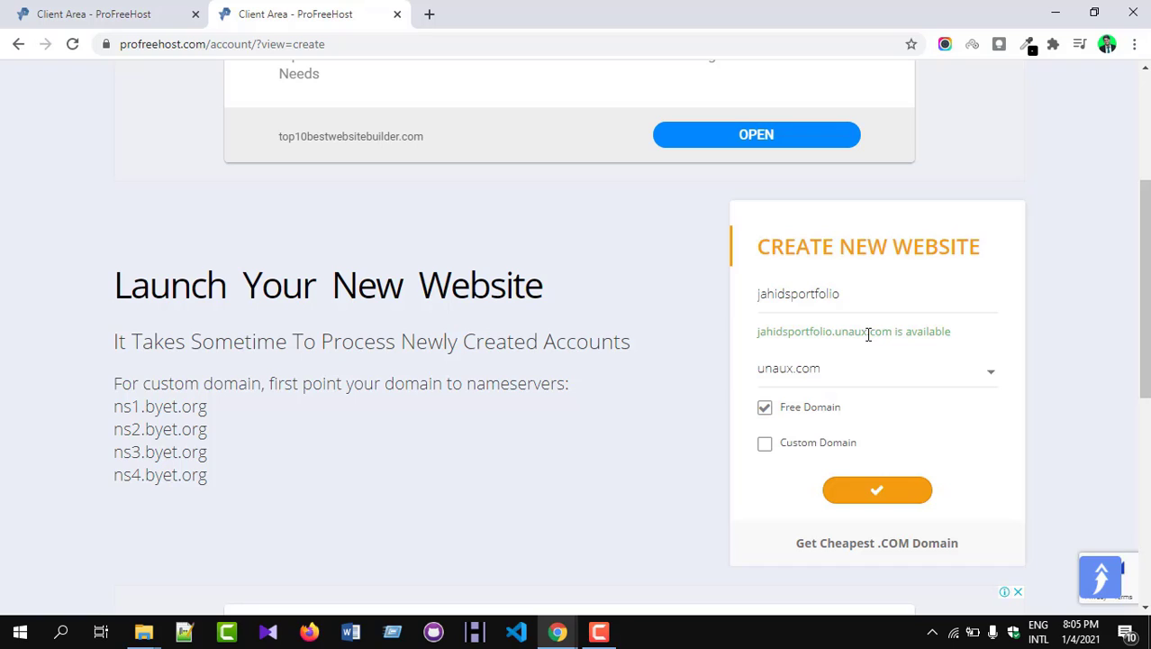
{"action": "double_click", "coordinate": [860, 331]}
{"action": "left_click", "coordinate": [929, 355]}
{"action": "left_click", "coordinate": [878, 491]}
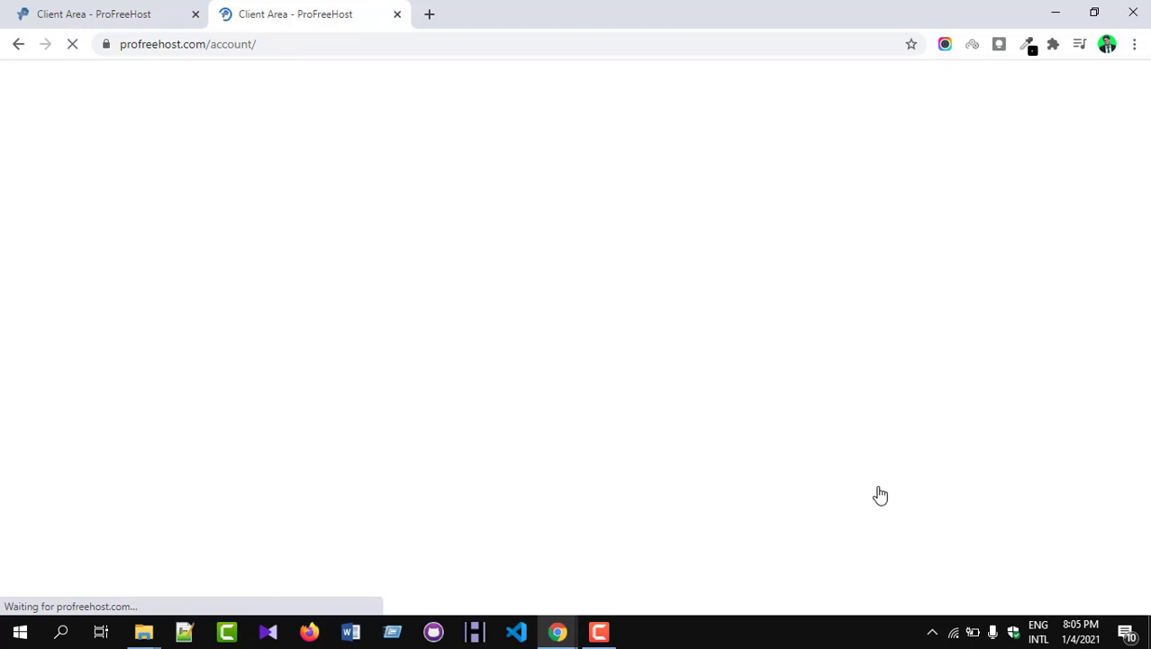
Open the management page of the newly created website account and reload it.
{"action": "scroll", "coordinate": [705, 453], "scroll_direction": "down", "scroll_amount": 1}
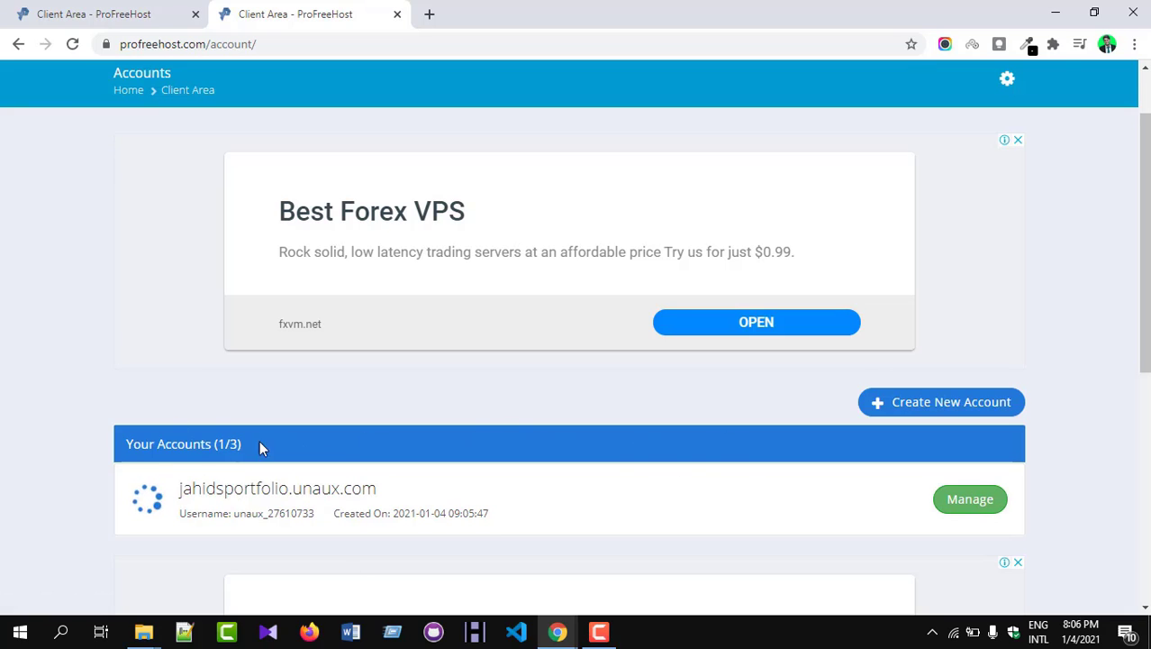
{"action": "left_click", "coordinate": [980, 500]}
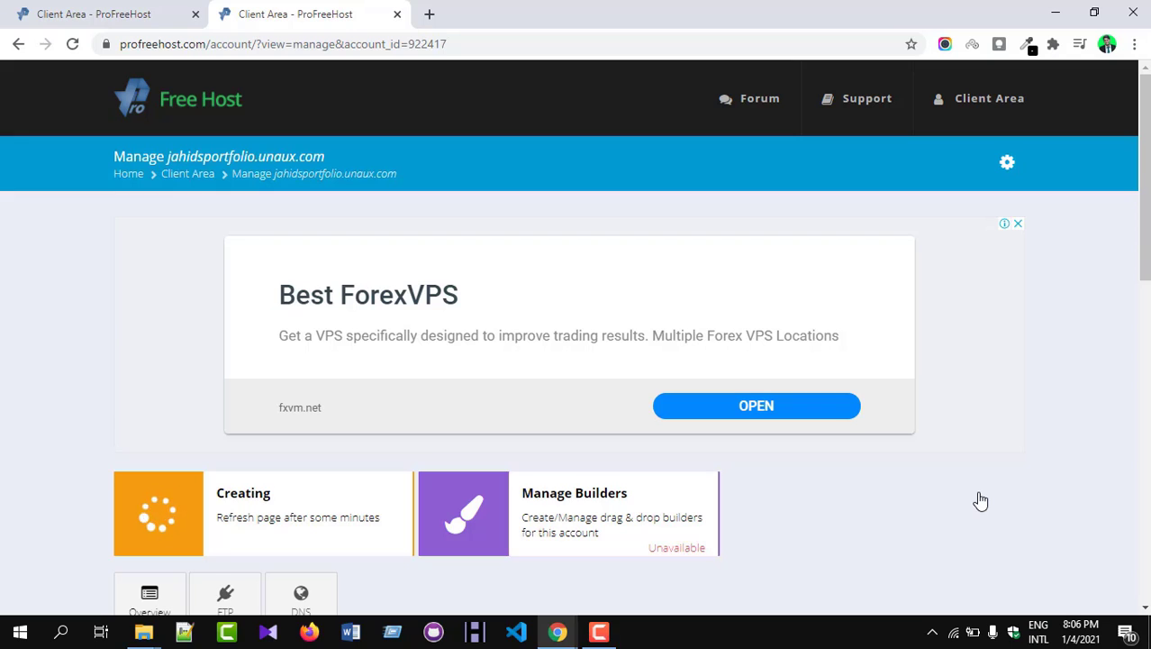
{"action": "left_click", "coordinate": [72, 45]}
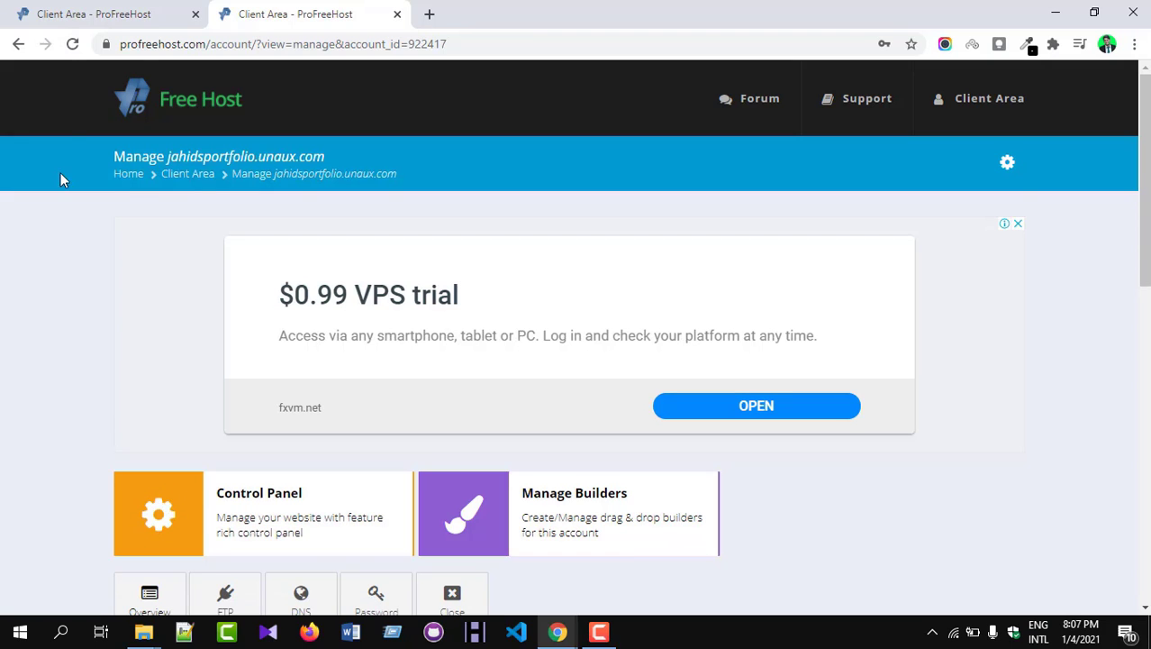
Open the website's control panel and approve receiving service notification e-mails.
{"action": "scroll", "coordinate": [60, 179], "scroll_direction": "down", "scroll_amount": 3}
{"action": "left_click", "coordinate": [249, 263]}
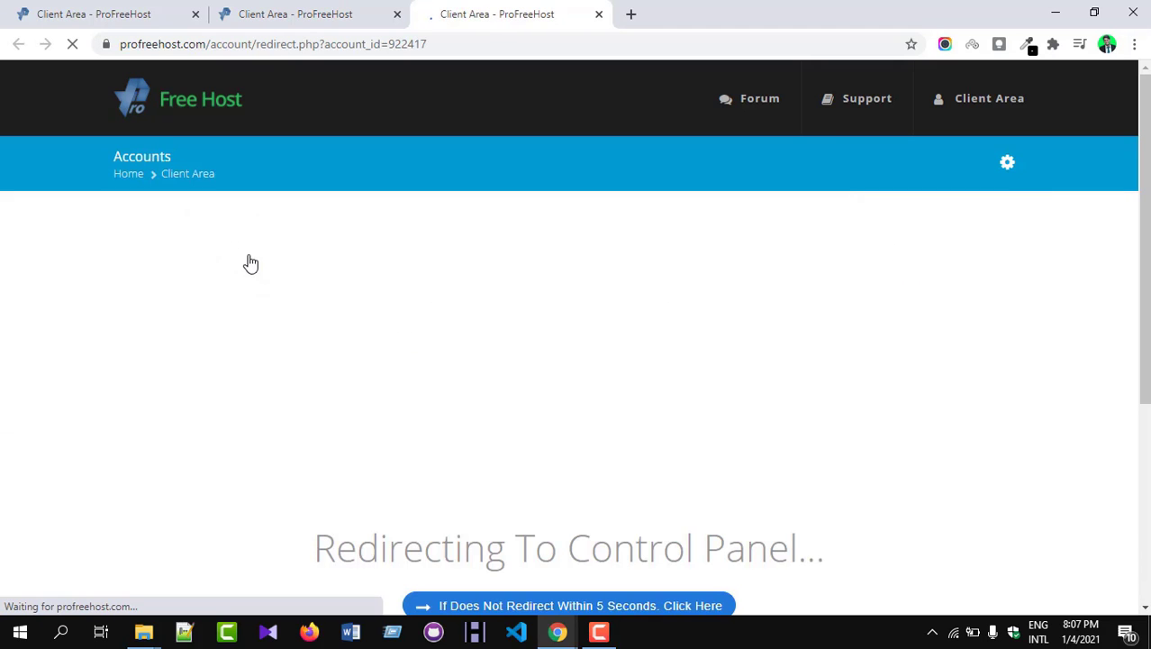
{"action": "scroll", "coordinate": [400, 381], "scroll_direction": "down", "scroll_amount": 2}
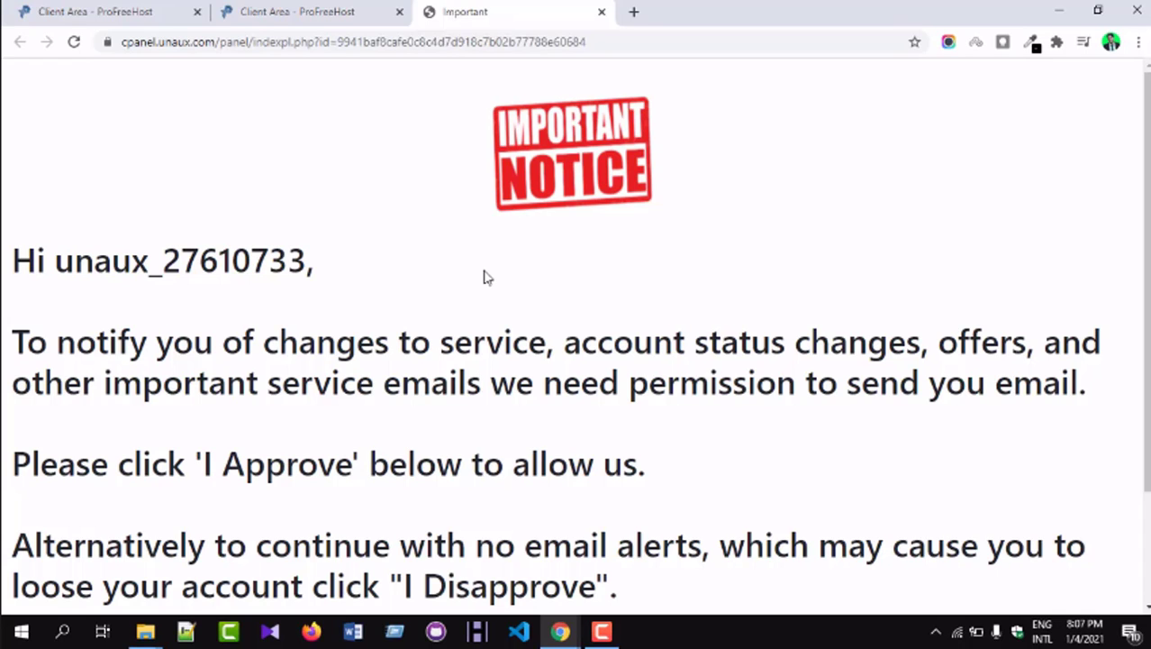
{"action": "scroll", "coordinate": [484, 277], "scroll_direction": "down", "scroll_amount": 3}
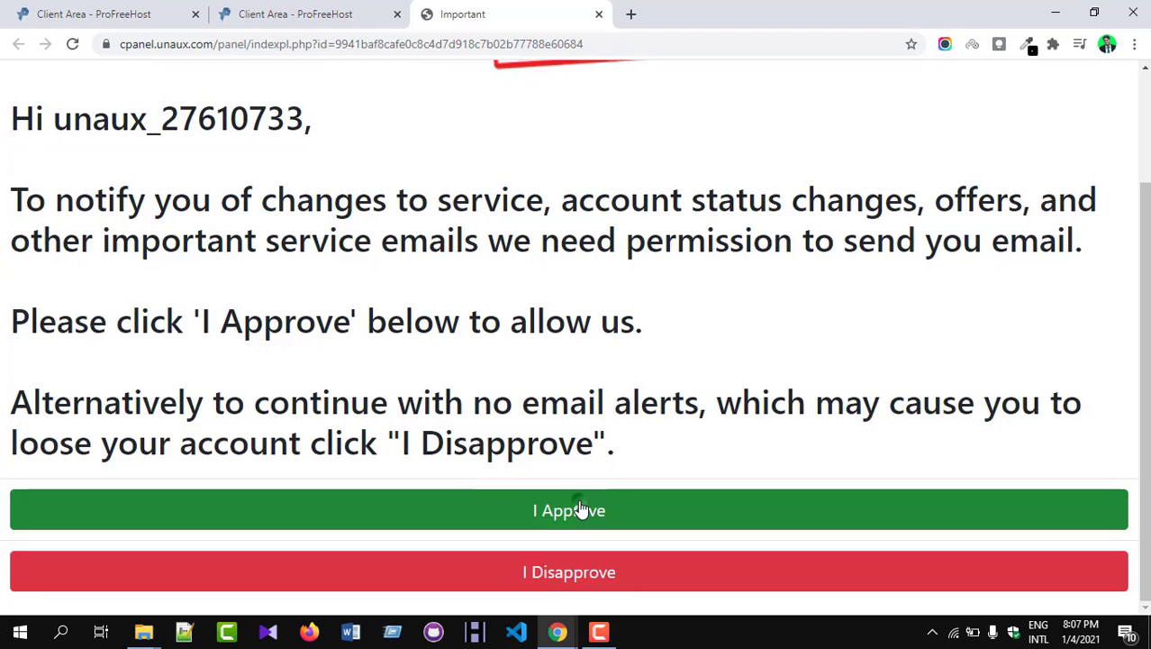
{"action": "left_click", "coordinate": [581, 510]}
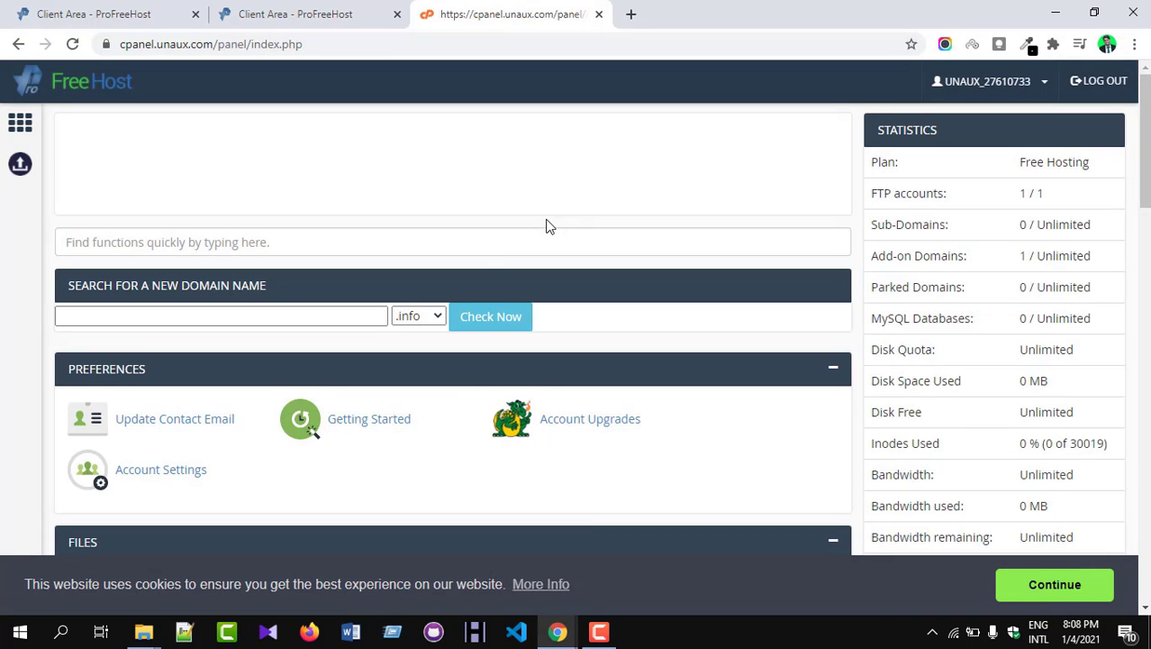
Search the control panel functions for "softa" and open the Softaculous Apps Installer.
{"action": "scroll", "coordinate": [514, 299], "scroll_direction": "down", "scroll_amount": 8}
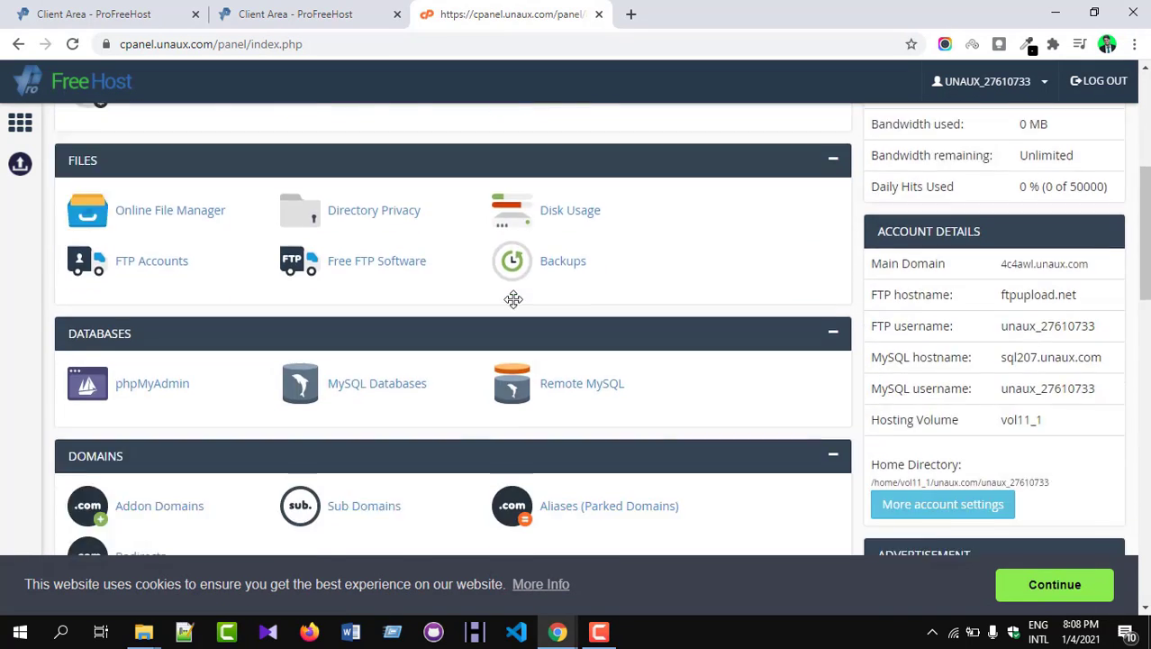
{"action": "scroll", "coordinate": [514, 300], "scroll_direction": "down", "scroll_amount": 7}
{"action": "scroll", "coordinate": [513, 299], "scroll_direction": "up", "scroll_amount": 1}
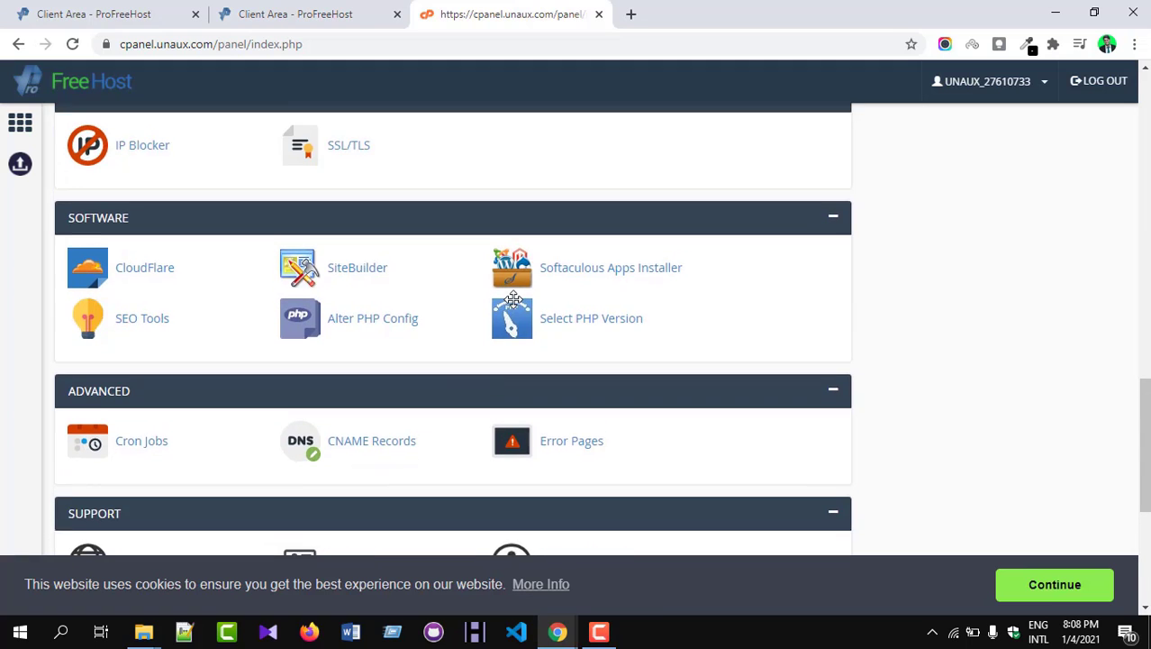
{"action": "scroll", "coordinate": [440, 188], "scroll_direction": "up", "scroll_amount": 6}
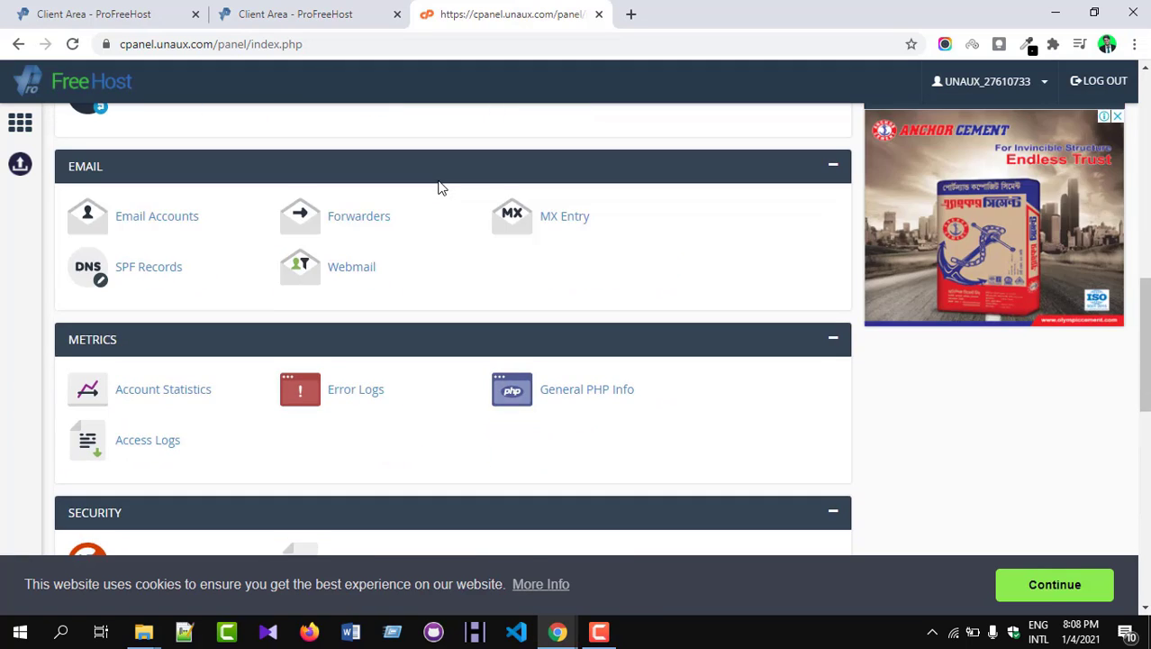
{"action": "scroll", "coordinate": [440, 188], "scroll_direction": "up", "scroll_amount": 2}
{"action": "scroll", "coordinate": [185, 308], "scroll_direction": "up", "scroll_amount": 5}
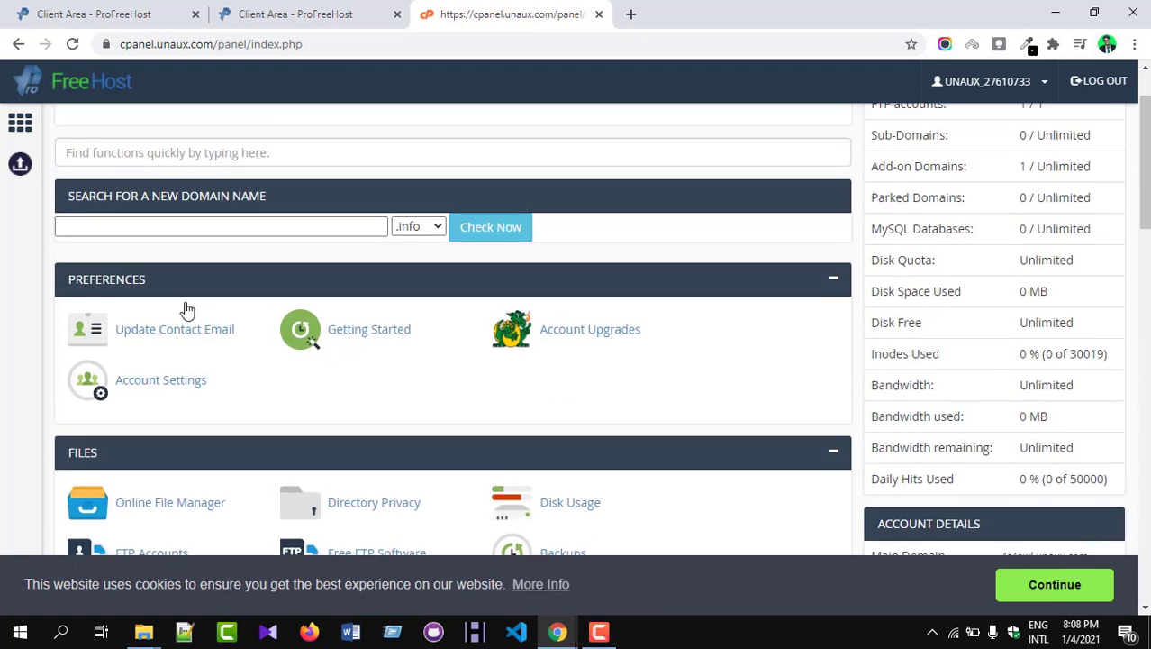
{"action": "scroll", "coordinate": [279, 224], "scroll_direction": "up", "scroll_amount": 1}
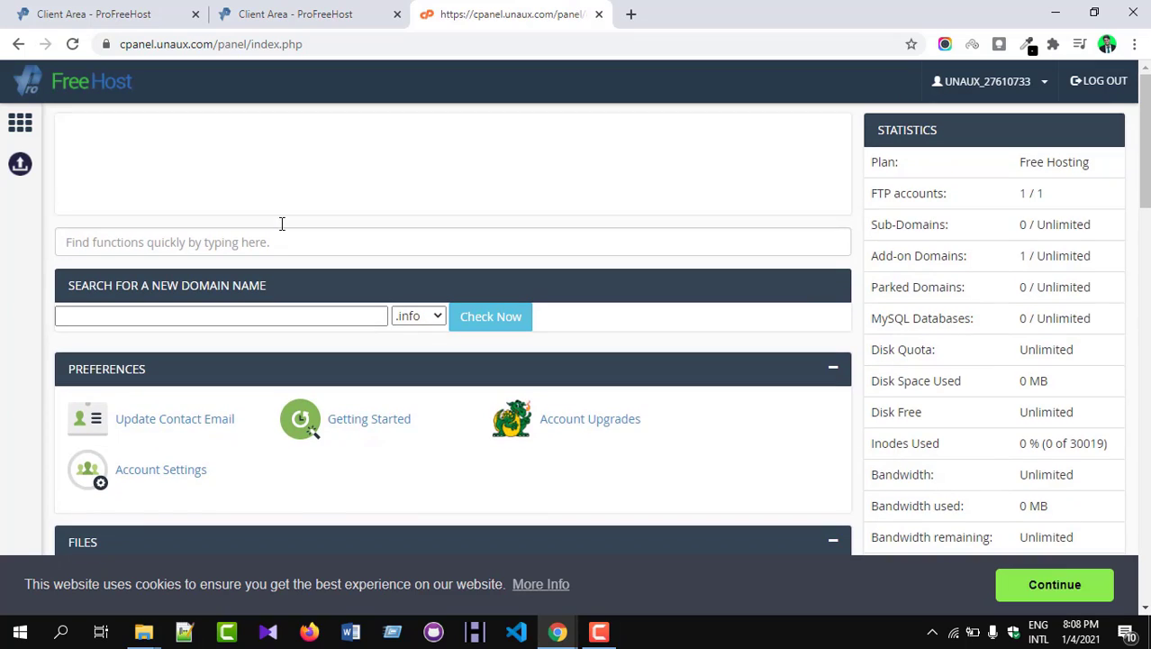
{"action": "left_click", "coordinate": [233, 250]}
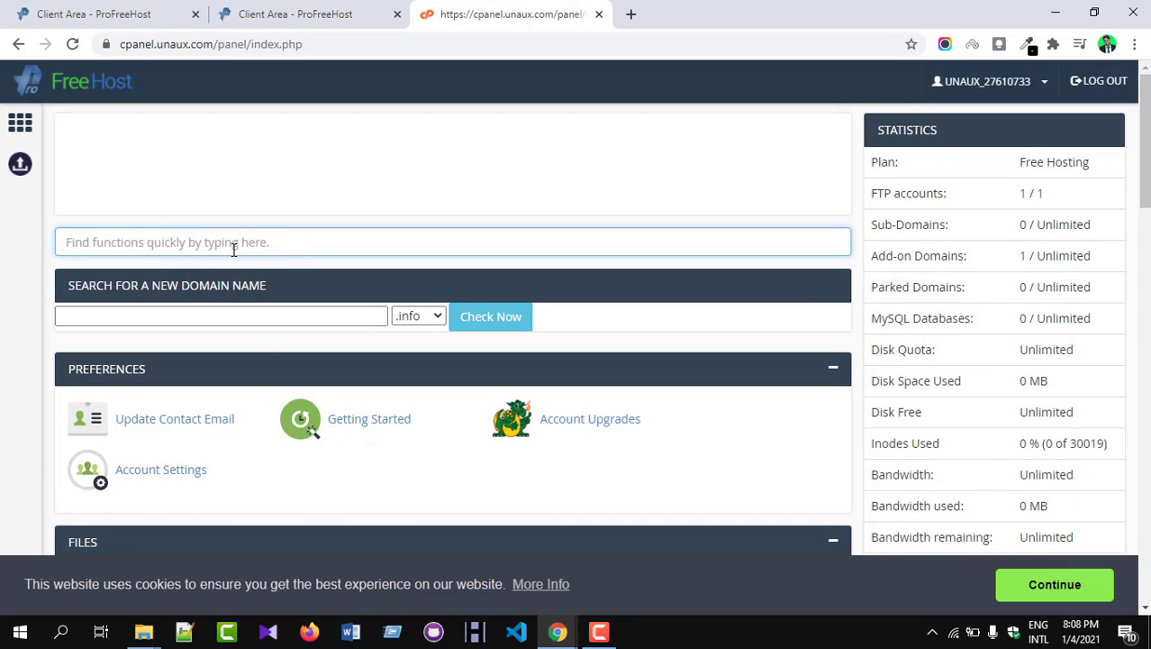
{"action": "type", "text": "softa"}
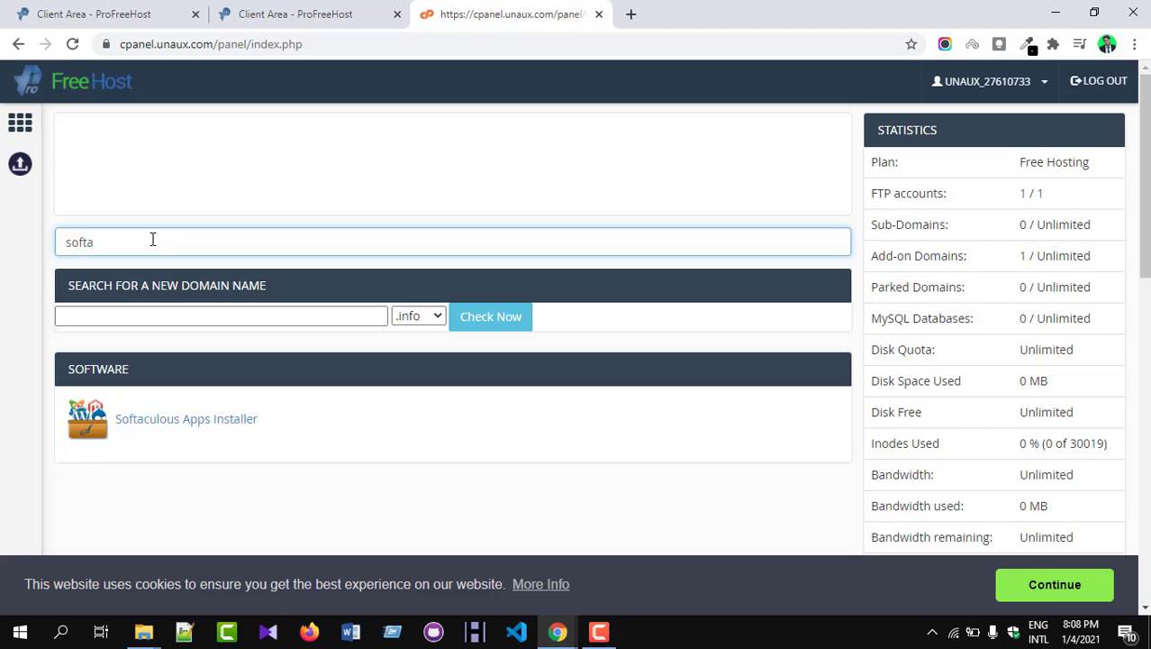
{"action": "left_click", "coordinate": [178, 427]}
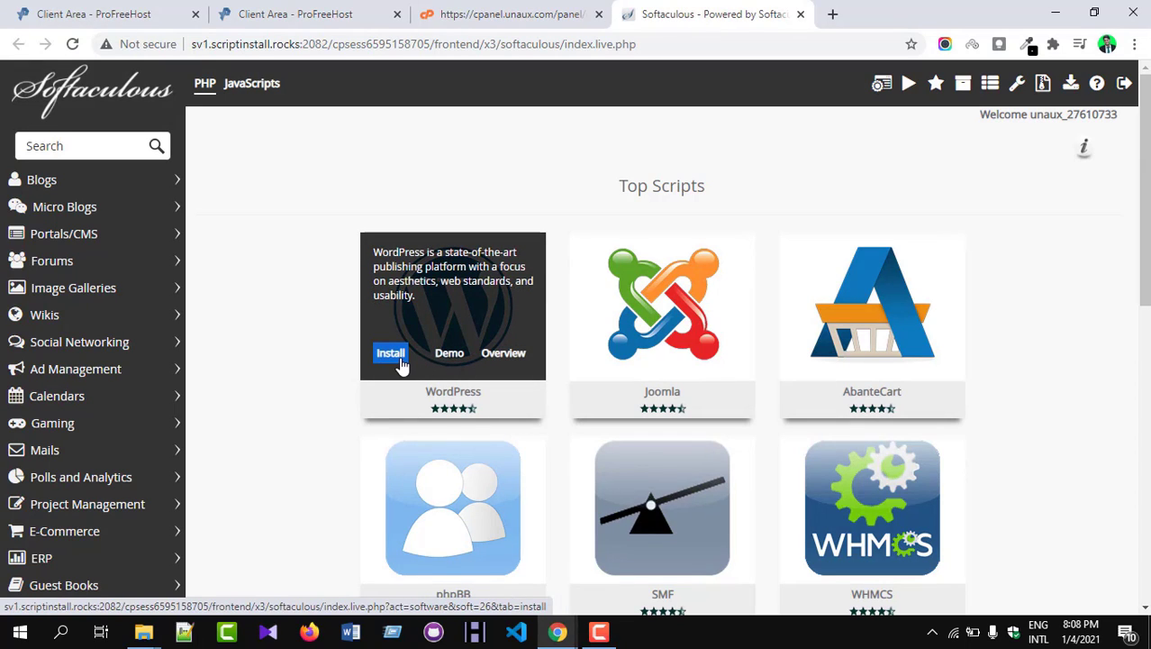
Begin a WordPress 5.6 installation and fill in the admin username with a saved suggestion.
{"action": "left_click", "coordinate": [402, 362]}
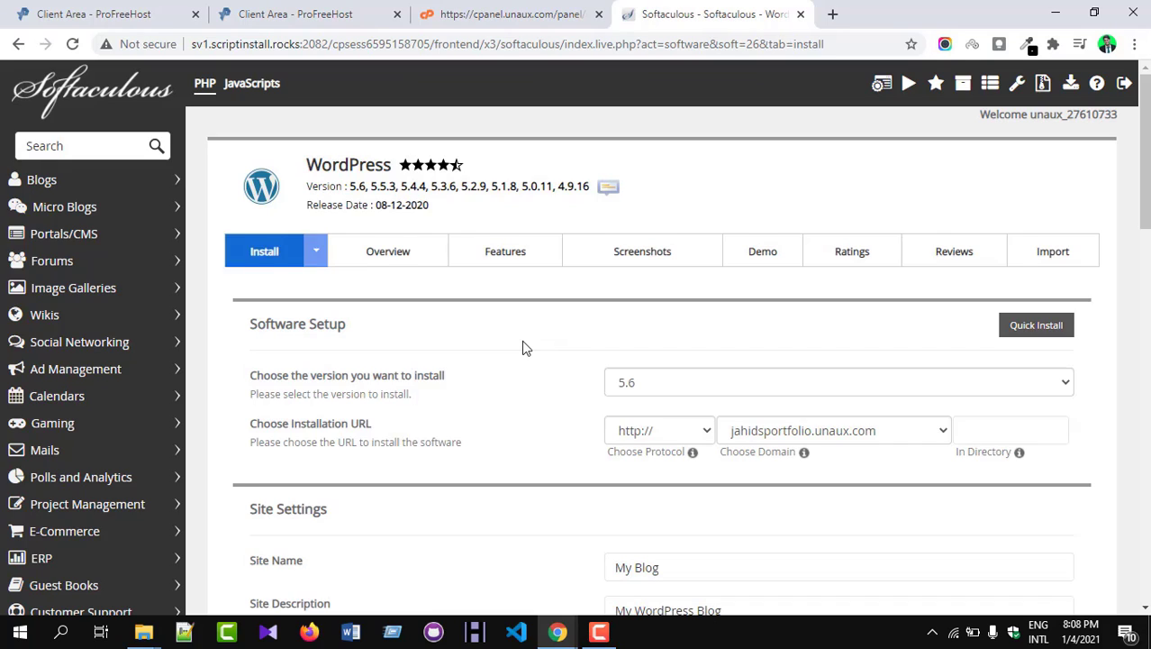
{"action": "scroll", "coordinate": [524, 346], "scroll_direction": "down", "scroll_amount": 1}
{"action": "scroll", "coordinate": [802, 256], "scroll_direction": "down", "scroll_amount": 1}
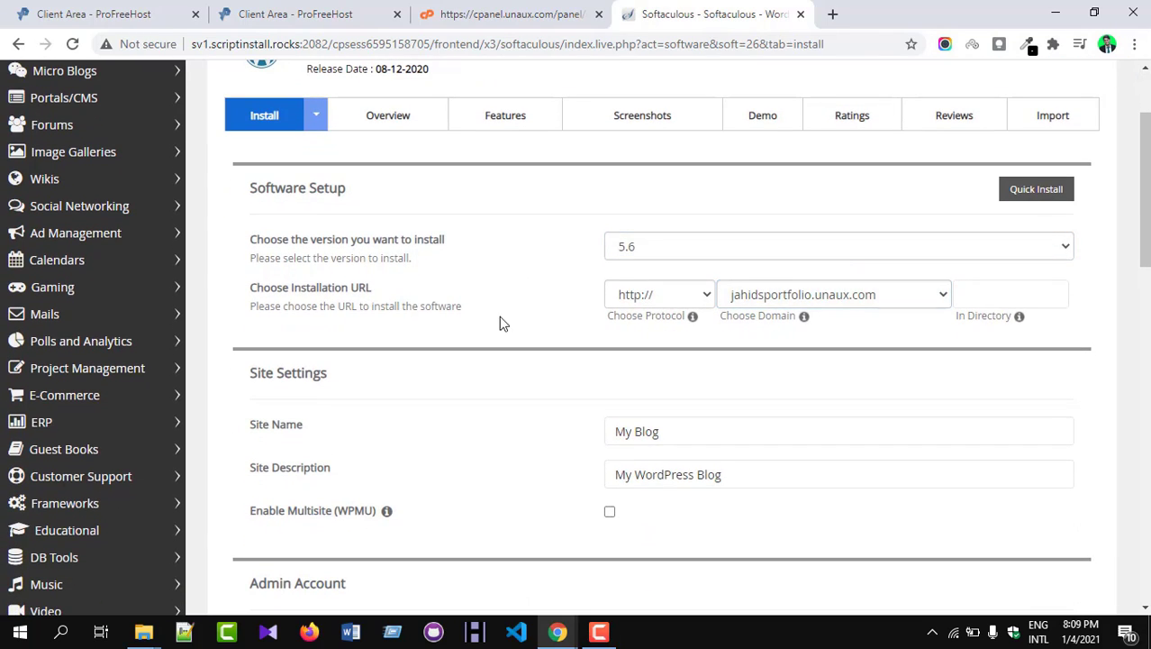
{"action": "scroll", "coordinate": [532, 360], "scroll_direction": "down", "scroll_amount": 5}
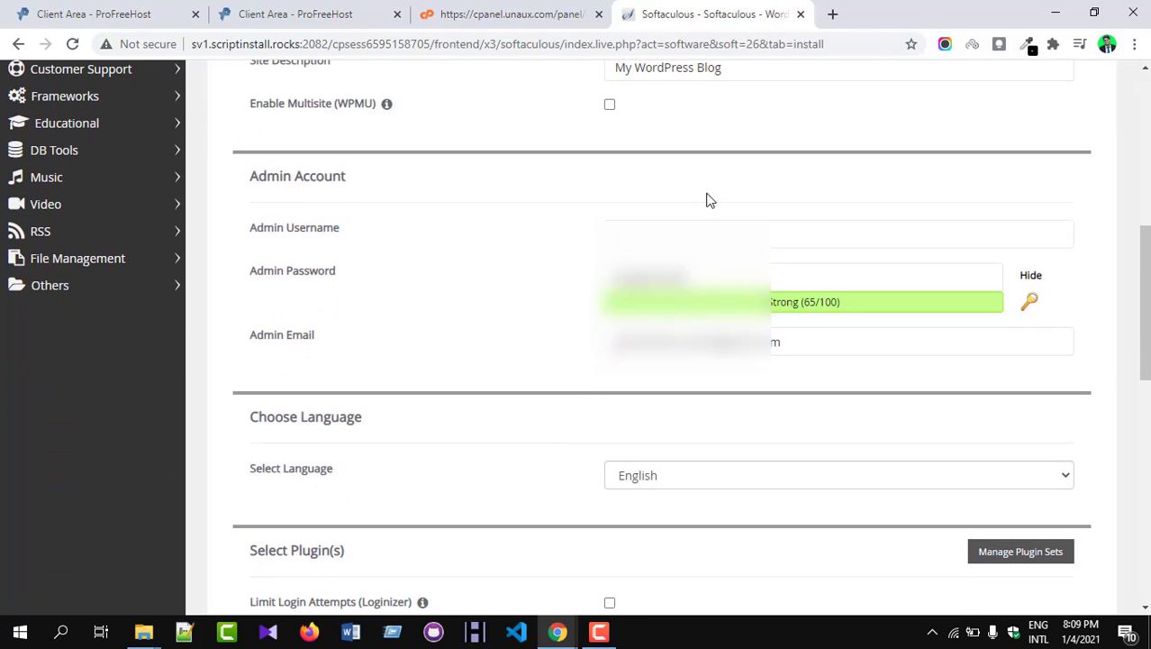
{"action": "left_click", "coordinate": [676, 232]}
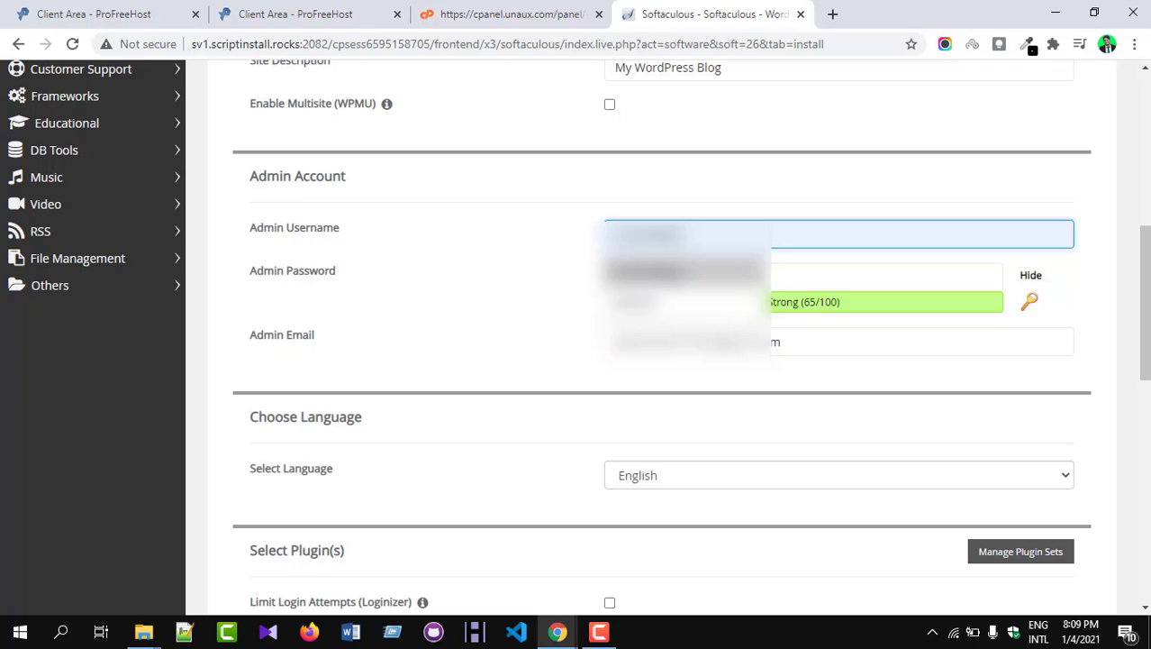
{"action": "left_click", "coordinate": [676, 270]}
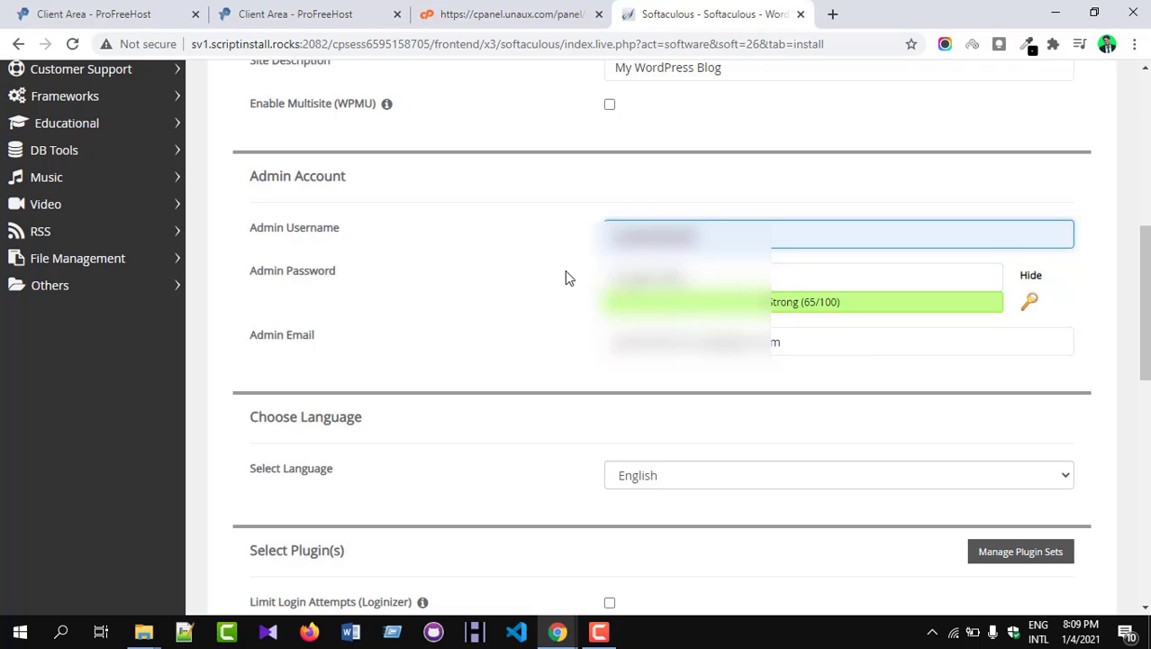
Replace the prefilled admin password and run the WordPress installation.
{"action": "left_click", "coordinate": [946, 286]}
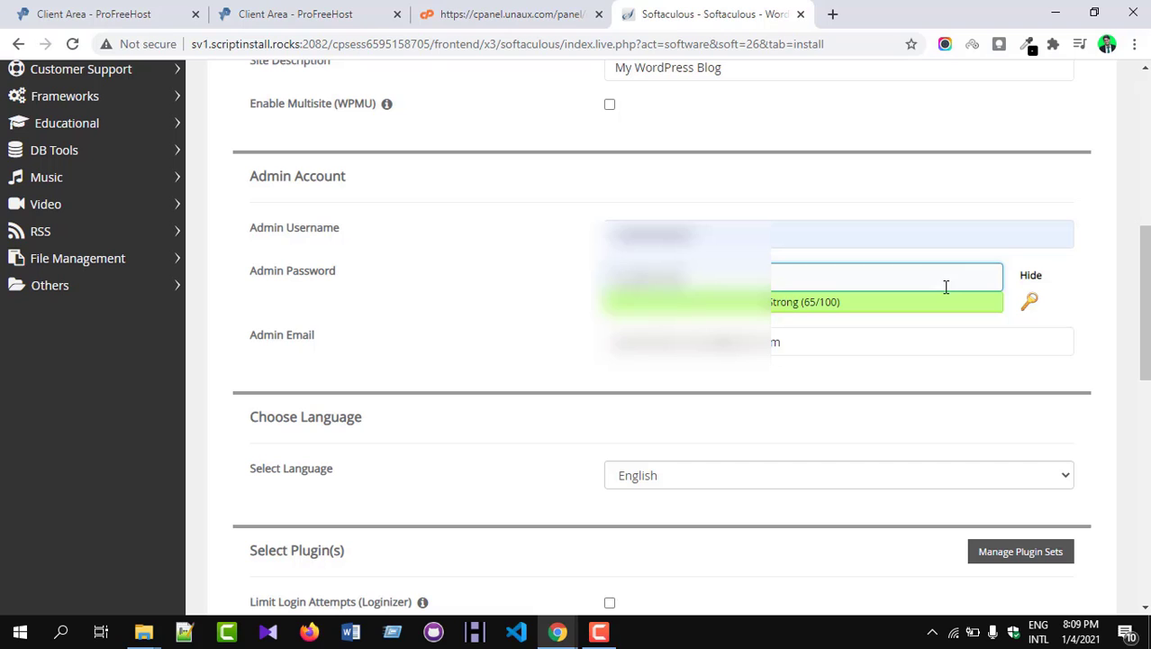
{"action": "key", "text": "BackSpace"}
{"action": "key", "text": "BackSpace"}
{"action": "key", "text": "BackSpace"}
{"action": "key", "text": "BackSpace"}
{"action": "key", "text": "BackSpace"}
{"action": "key", "text": "BackSpace"}
{"action": "key", "text": "BackSpace"}
{"action": "key", "text": "BackSpace"}
{"action": "key", "text": "BackSpace"}
{"action": "key", "text": "BackSpace"}
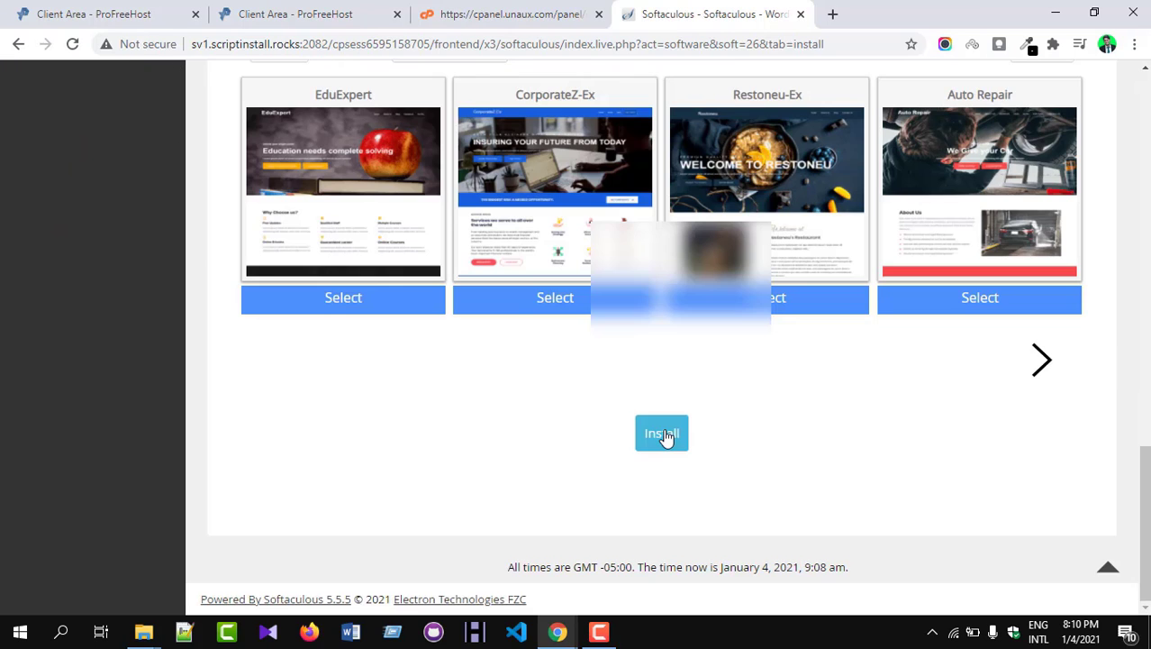
{"action": "left_click", "coordinate": [662, 431]}
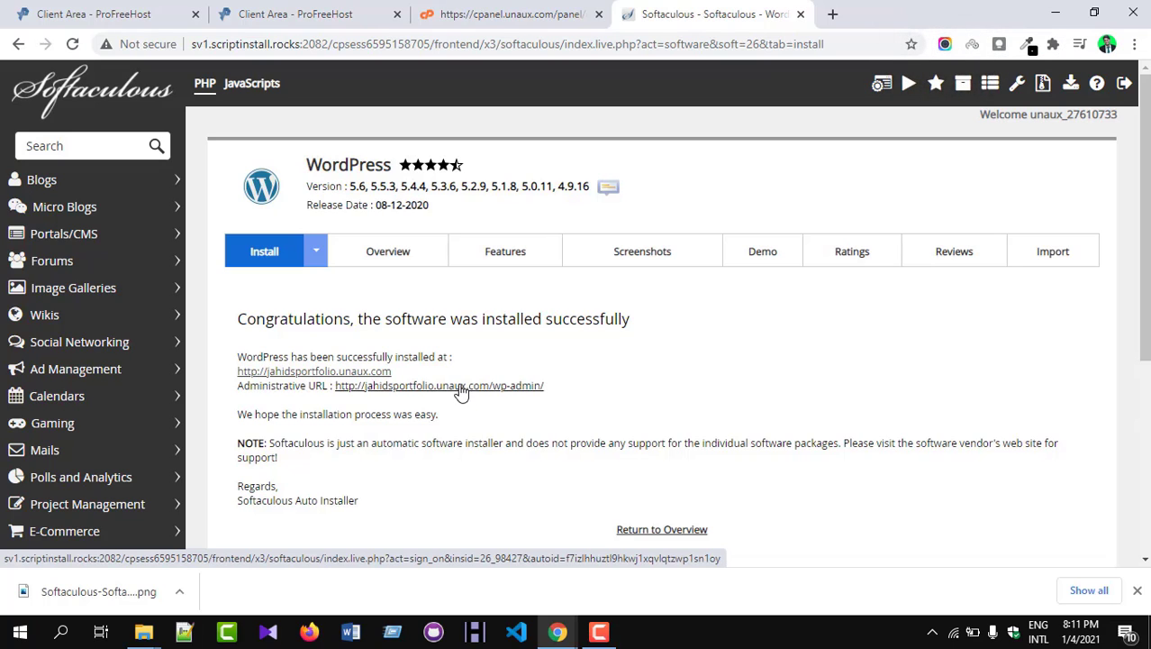
Open the newly installed website and its WordPress administration page, and dismiss the browser's download bar.
{"action": "left_click", "coordinate": [364, 372]}
{"action": "left_click", "coordinate": [417, 386]}
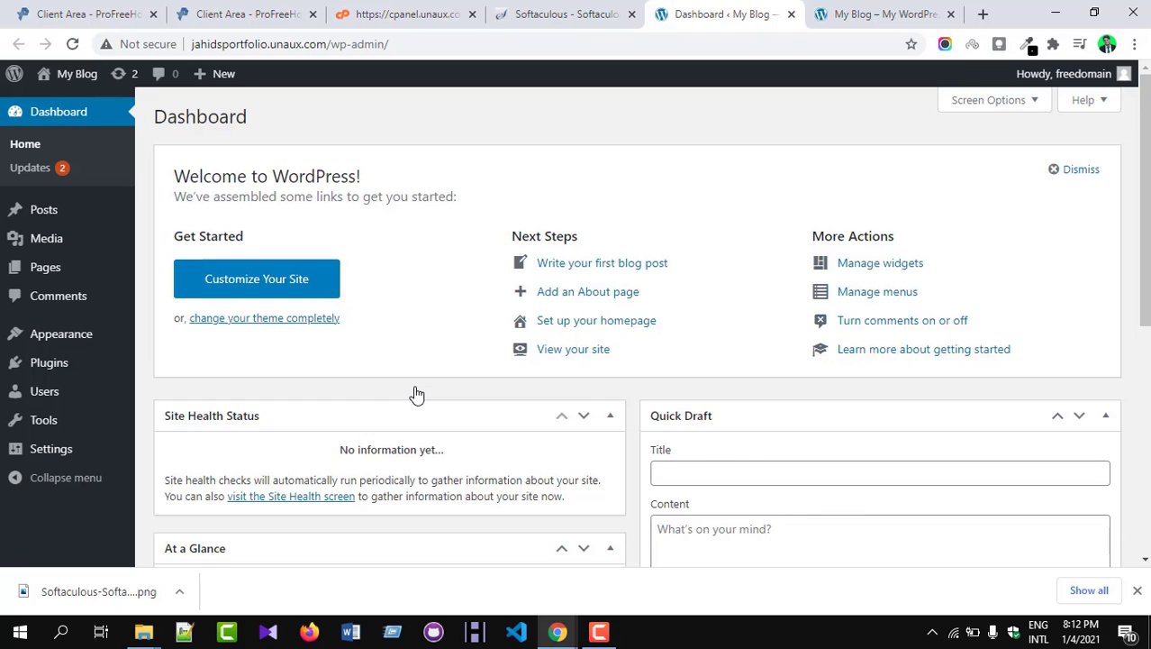
{"action": "left_click", "coordinate": [1138, 591]}
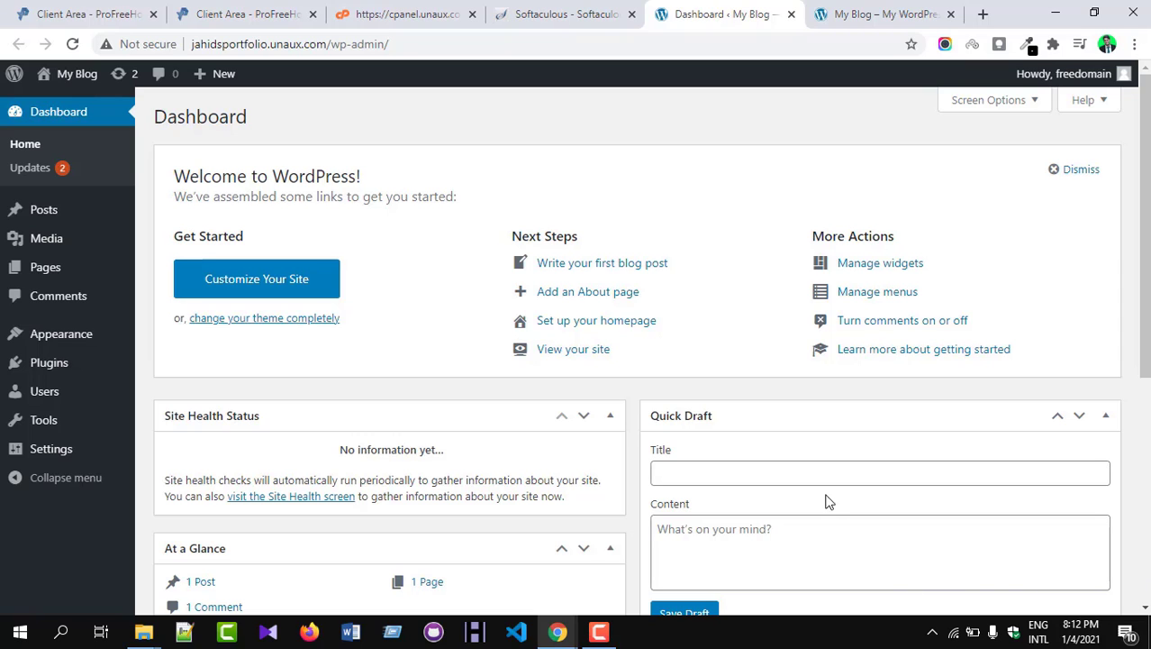
Look over the WordPress dashboard and visit the My Blog site from it.
{"action": "scroll", "coordinate": [360, 326], "scroll_direction": "down", "scroll_amount": 4}
{"action": "scroll", "coordinate": [361, 326], "scroll_direction": "up", "scroll_amount": 4}
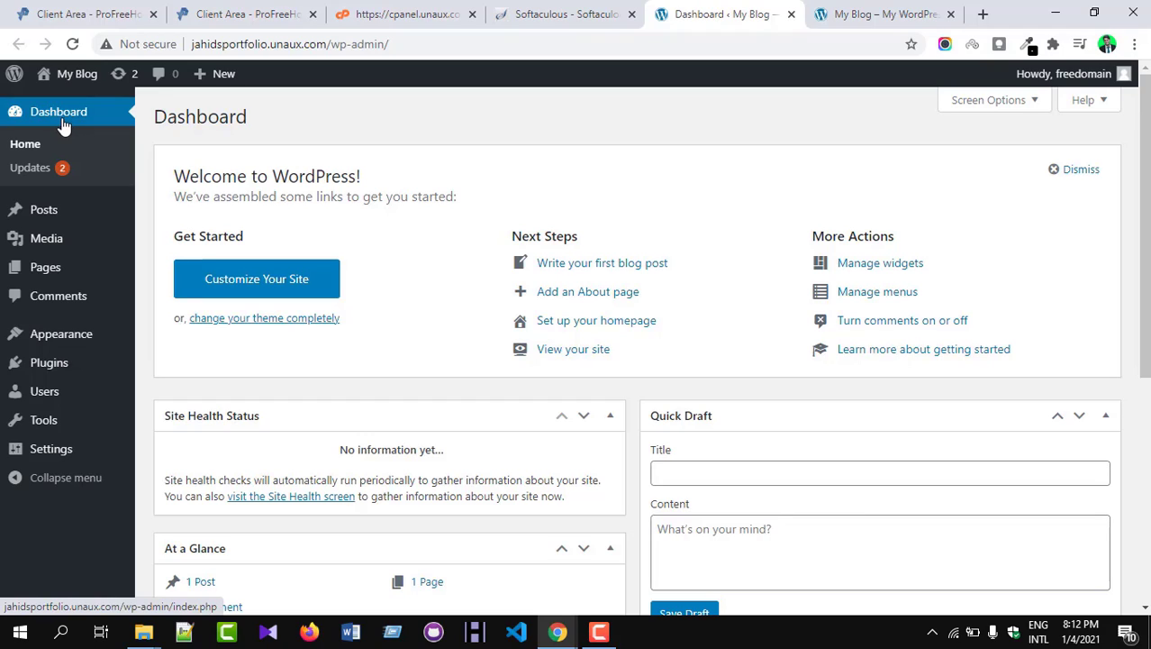
{"action": "left_click", "coordinate": [75, 81]}
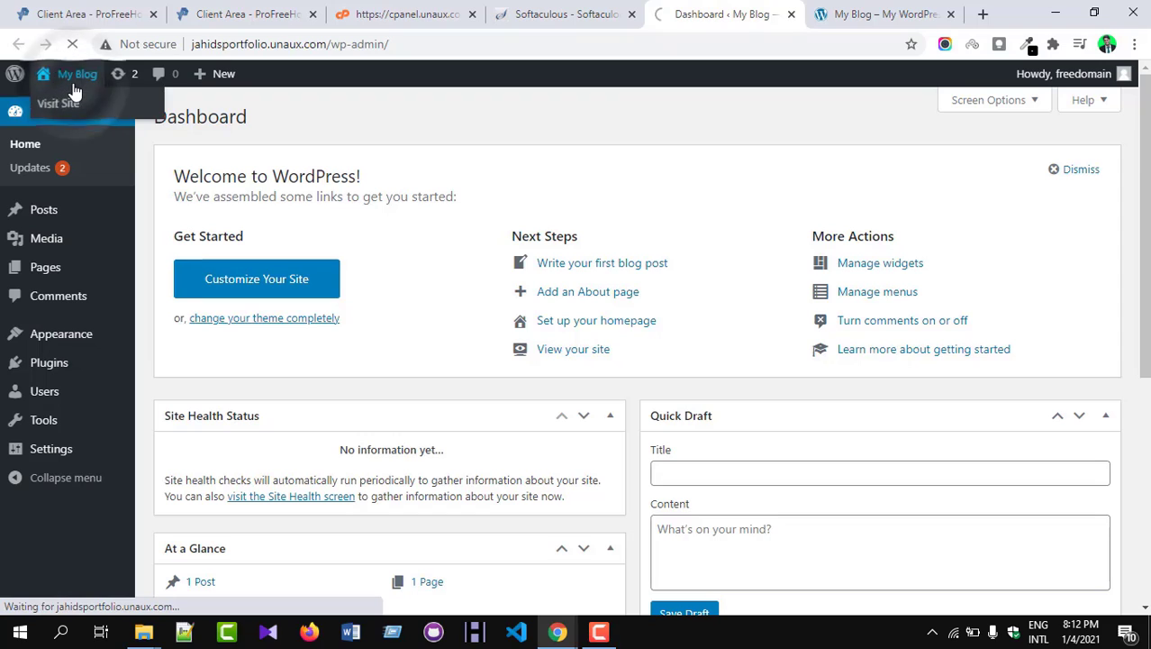